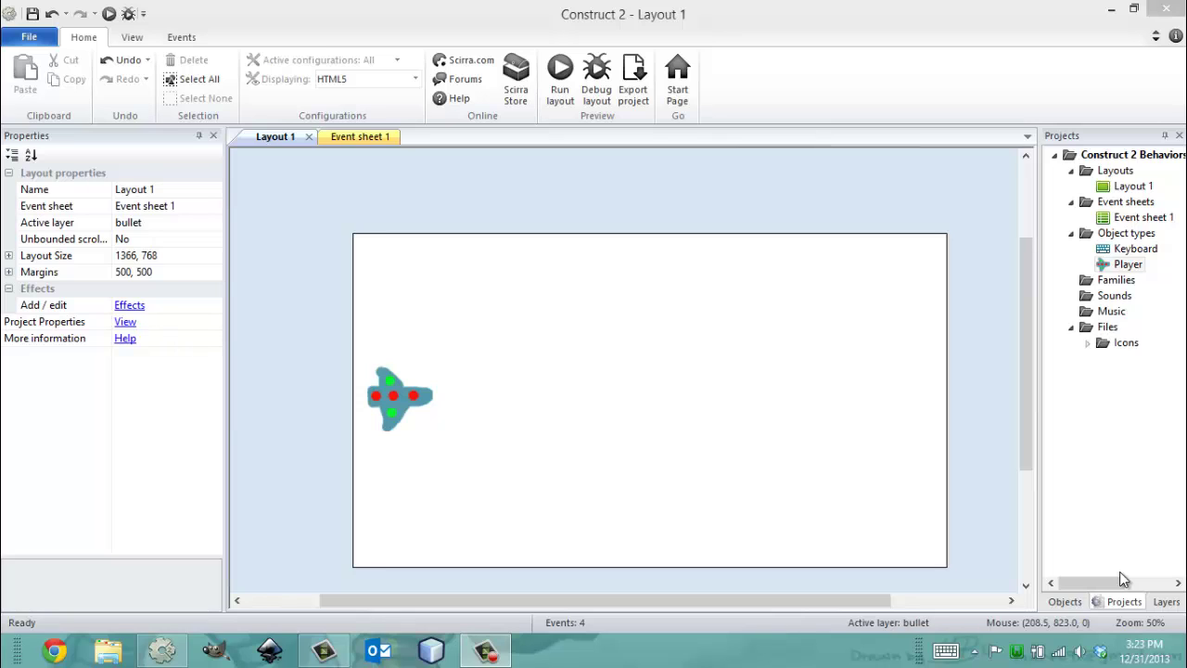
- Change the project name's ending from 'Bound To Layout' to 'Bullet'
click(1099, 154)
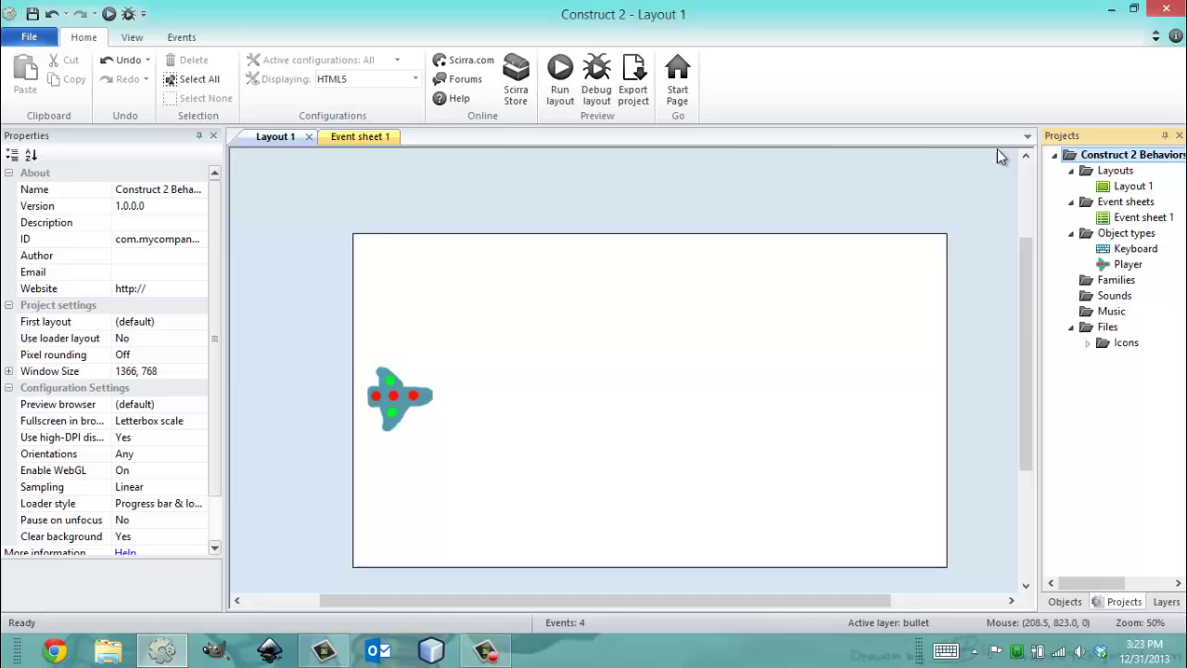
click(202, 189)
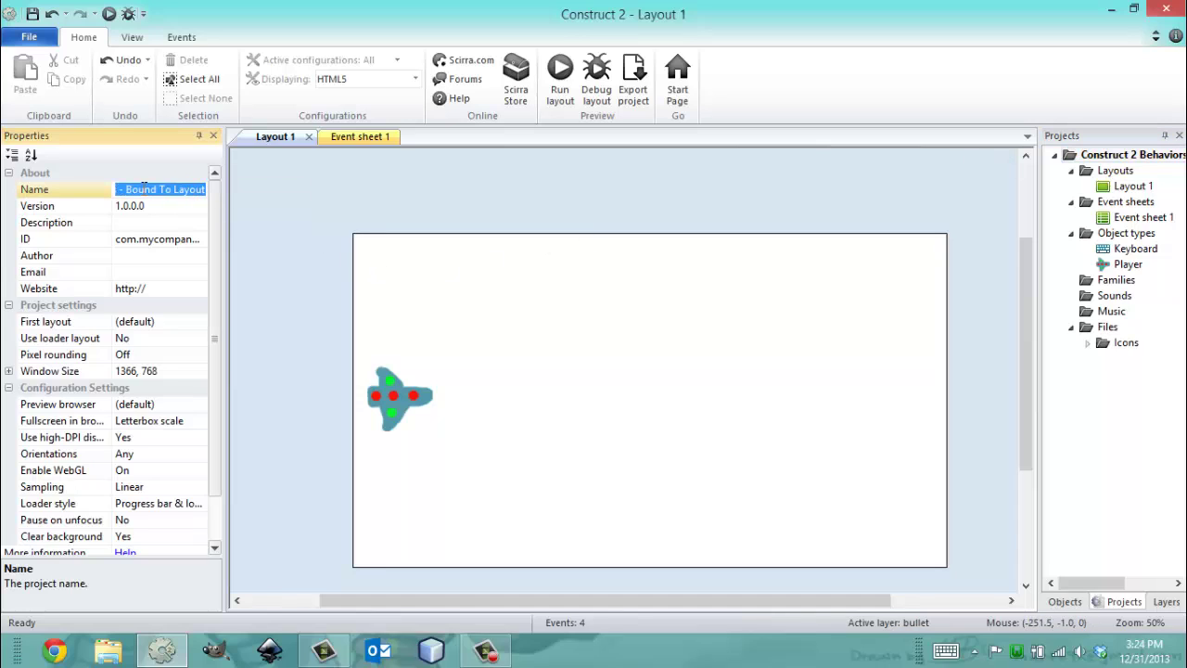
click(122, 189)
drag(122, 189, 312, 197)
key(BackSpace)
text(Bu)
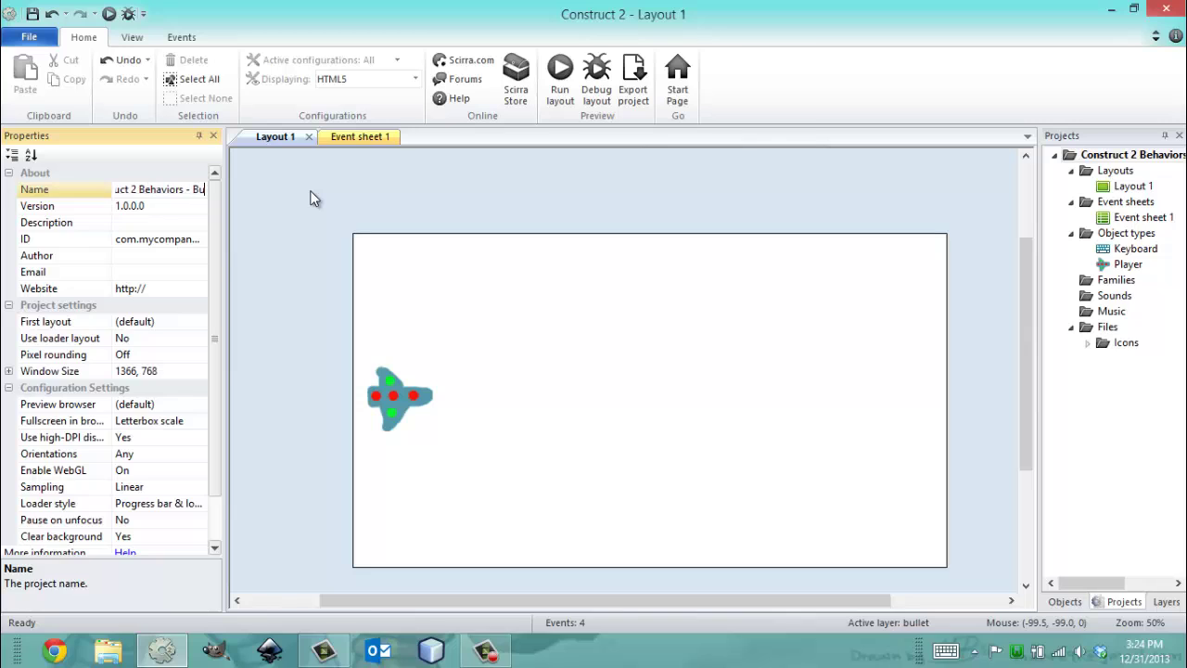
text(llet)
key(Return)
- Insert a new Sprite object named 'Bullet' into Layout 1
click(274, 269)
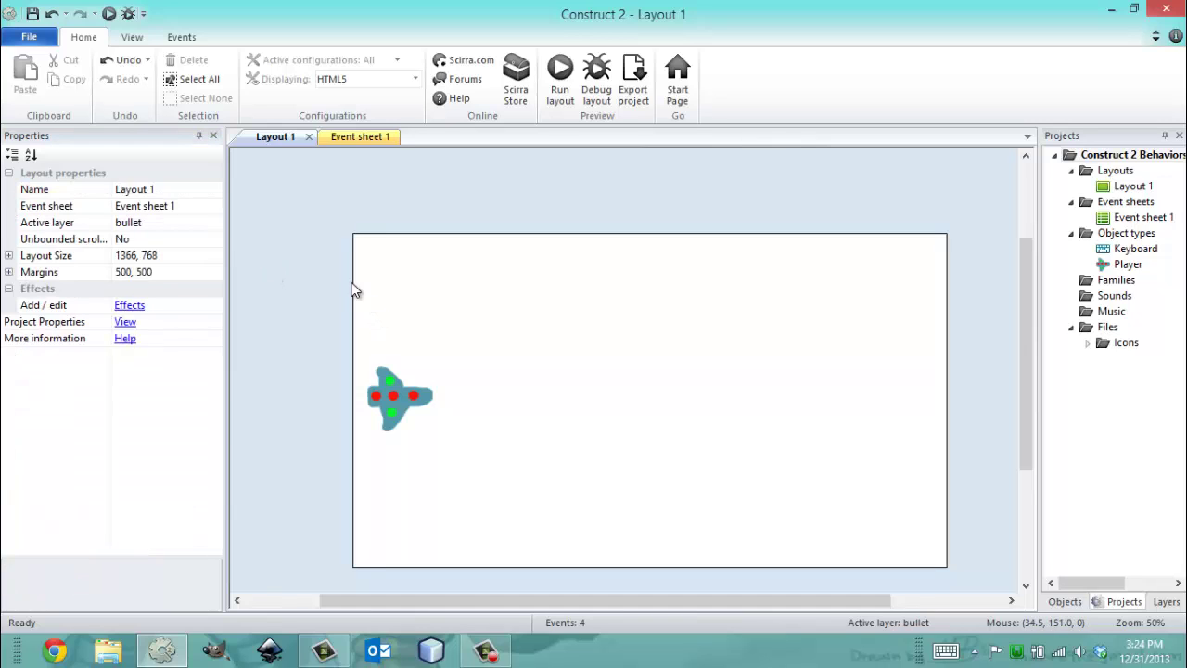
double_click(308, 255)
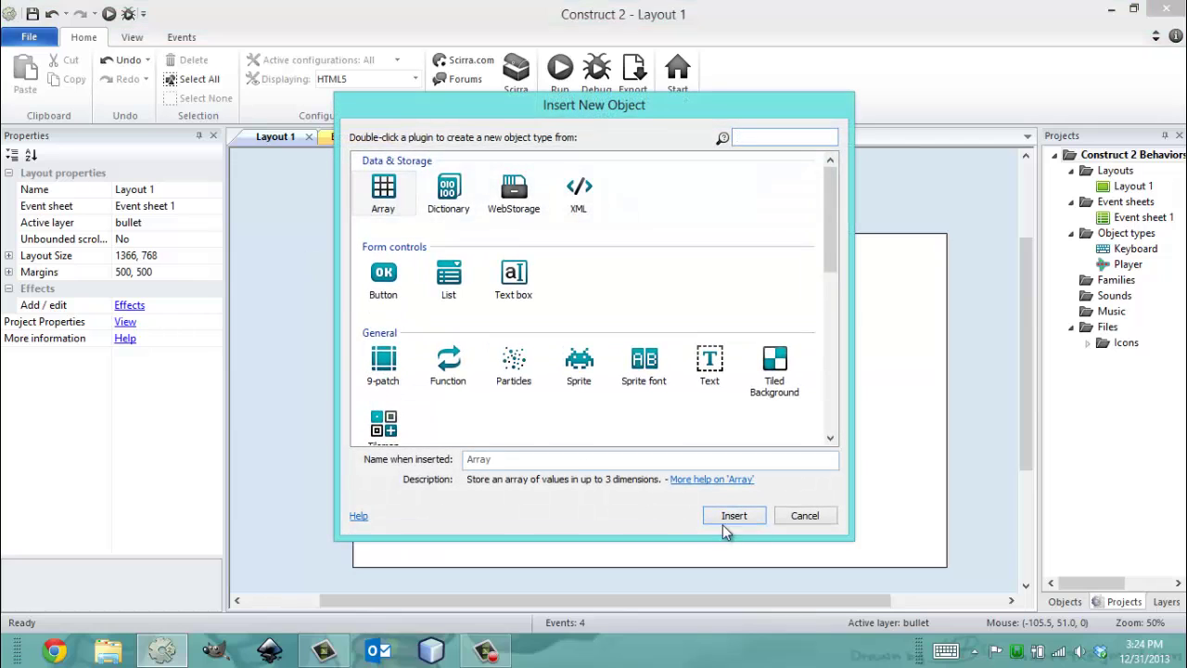
click(803, 516)
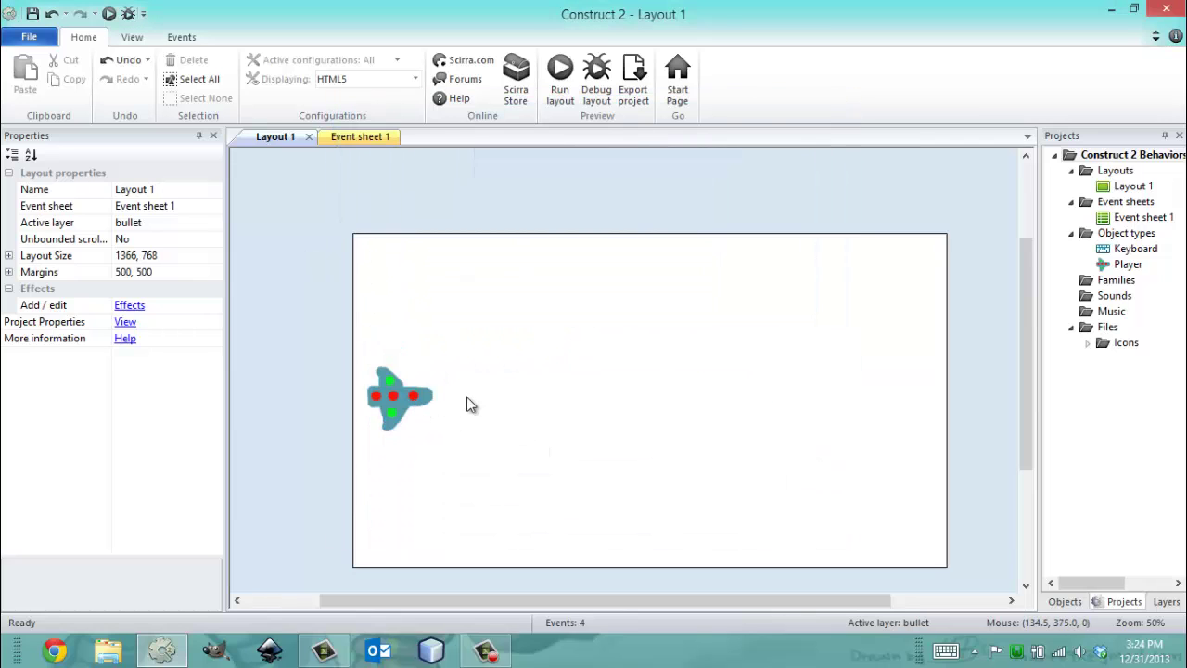
double_click(303, 244)
click(594, 369)
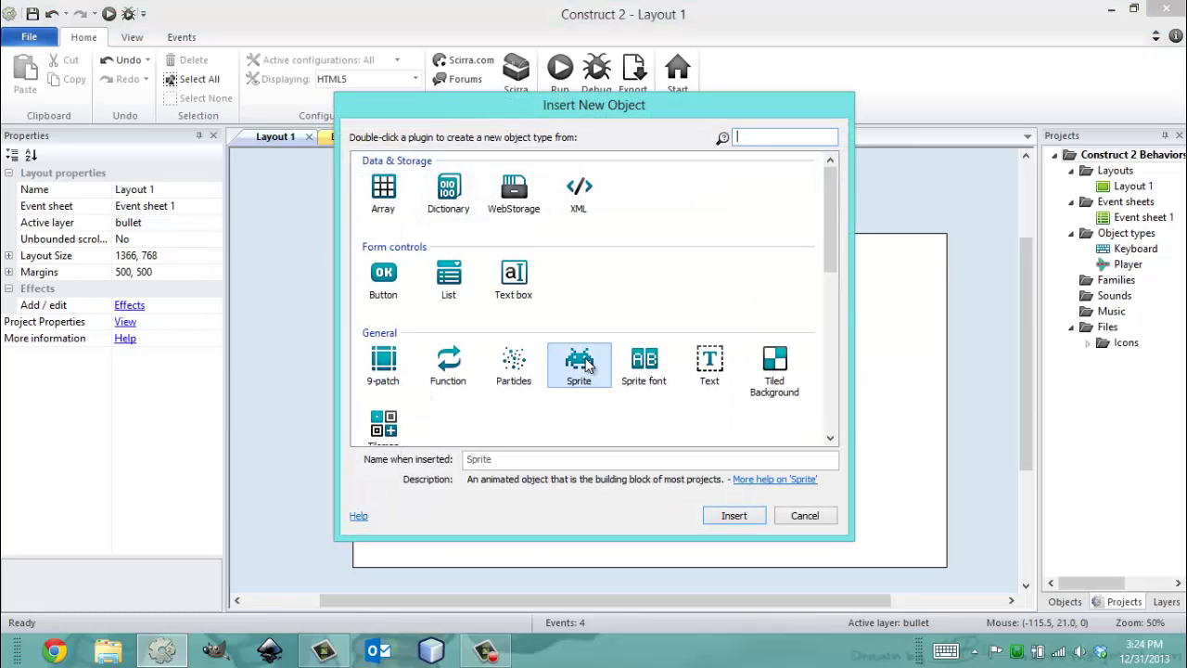
click(495, 456)
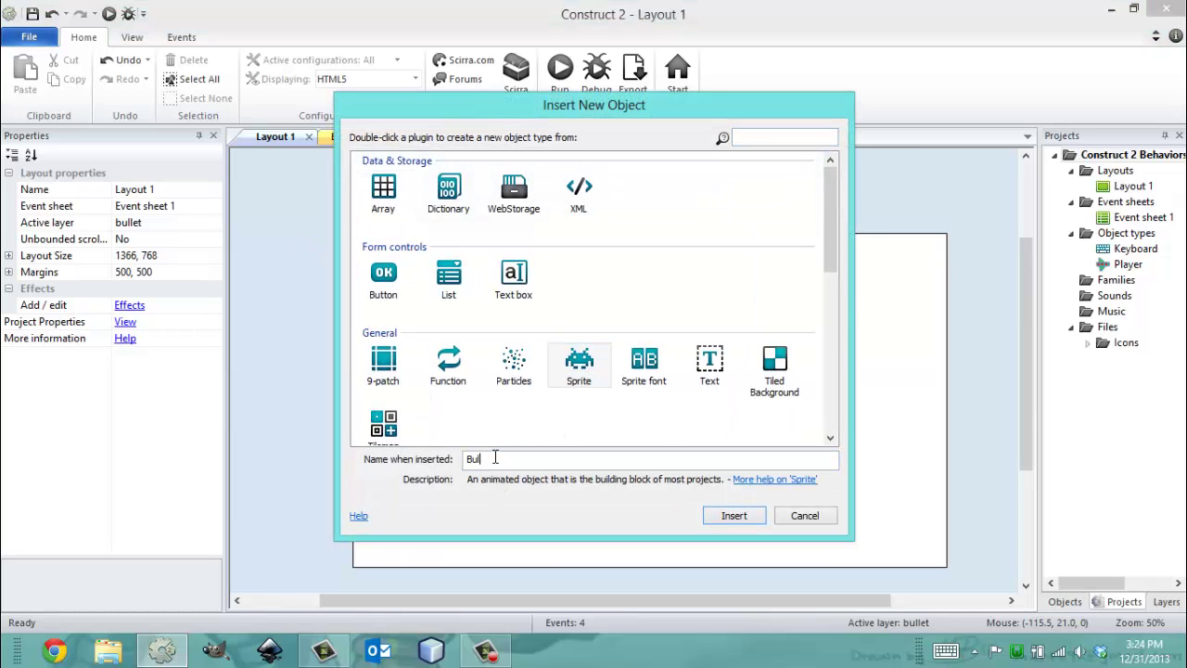
text(Bullet)
key(Return)
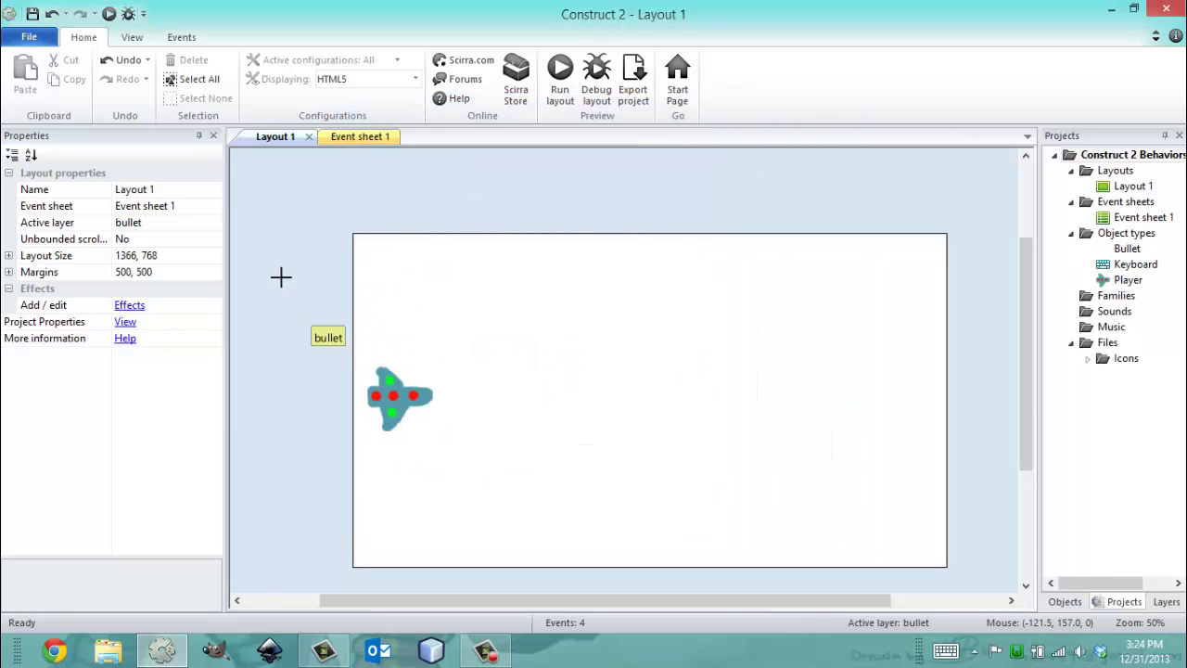
- Place the Bullet sprite left of the layout and paint a 20 x 20 image solid red
click(312, 276)
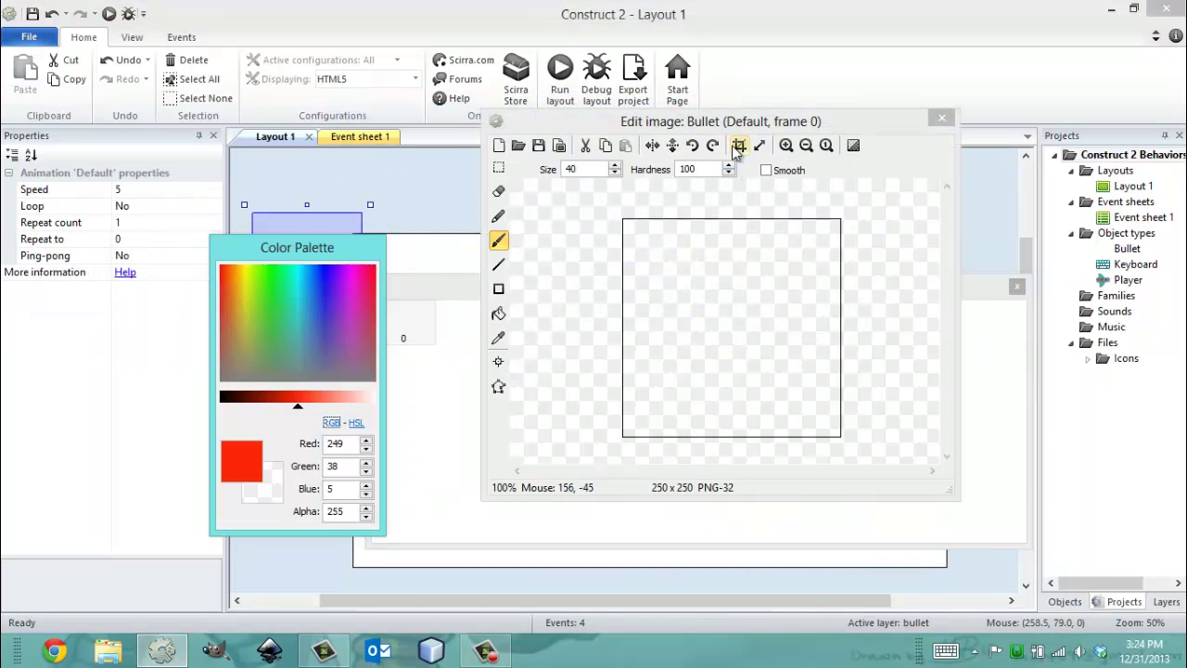
click(760, 146)
text(20)
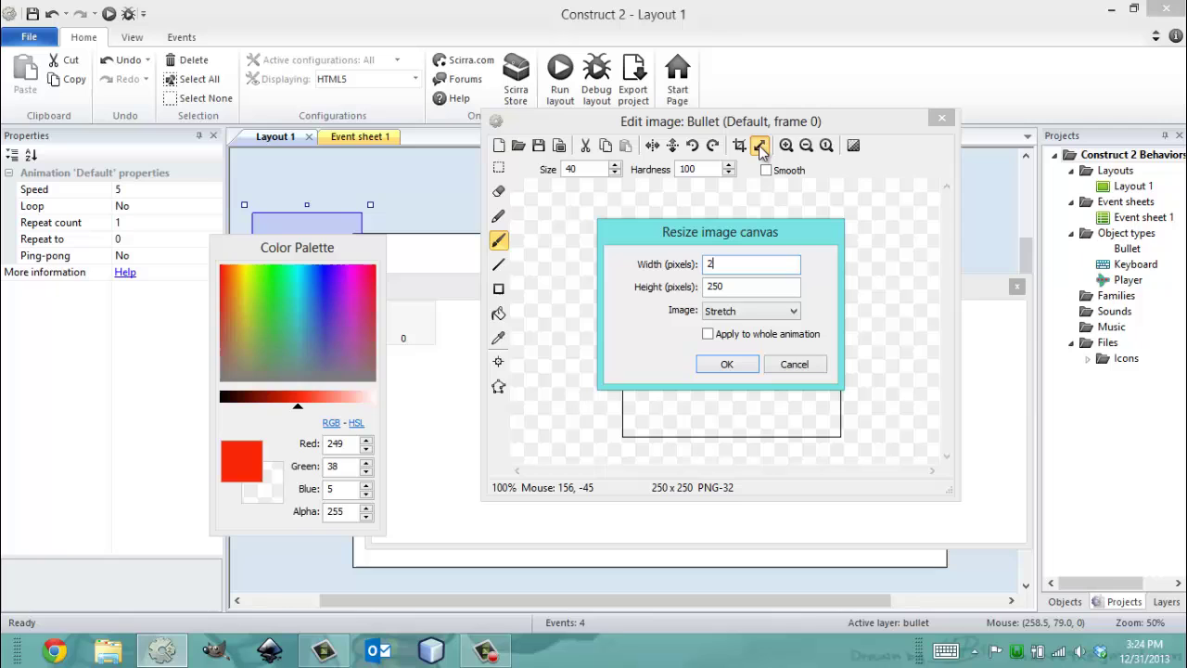
text(20)
key(Return)
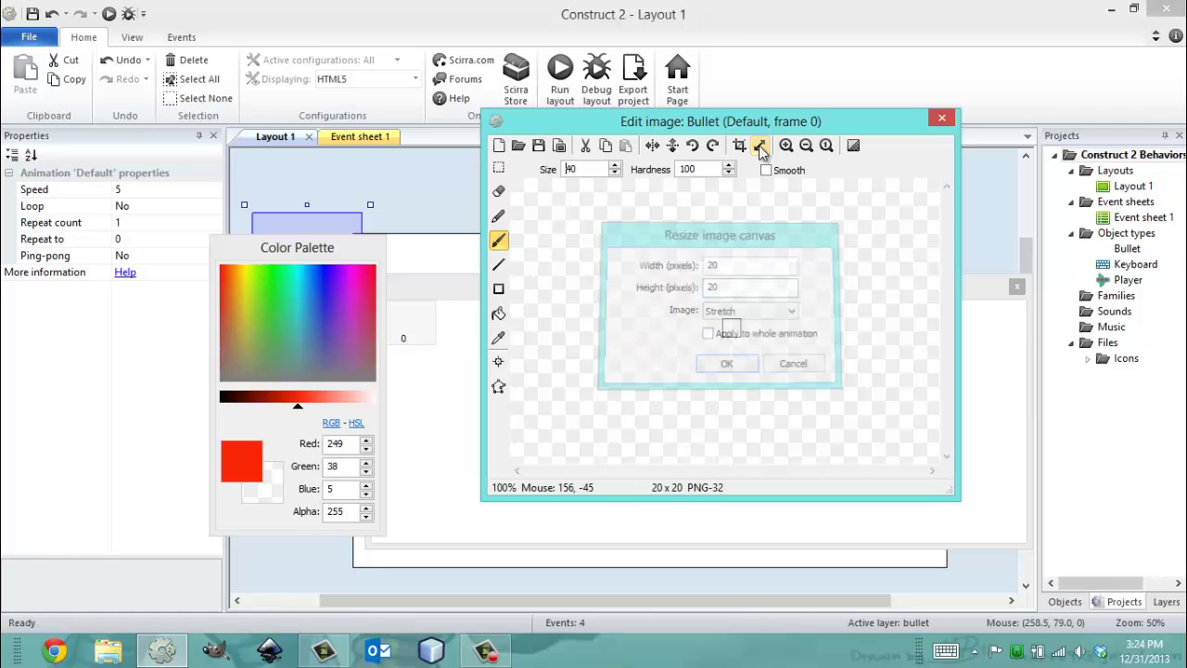
click(739, 329)
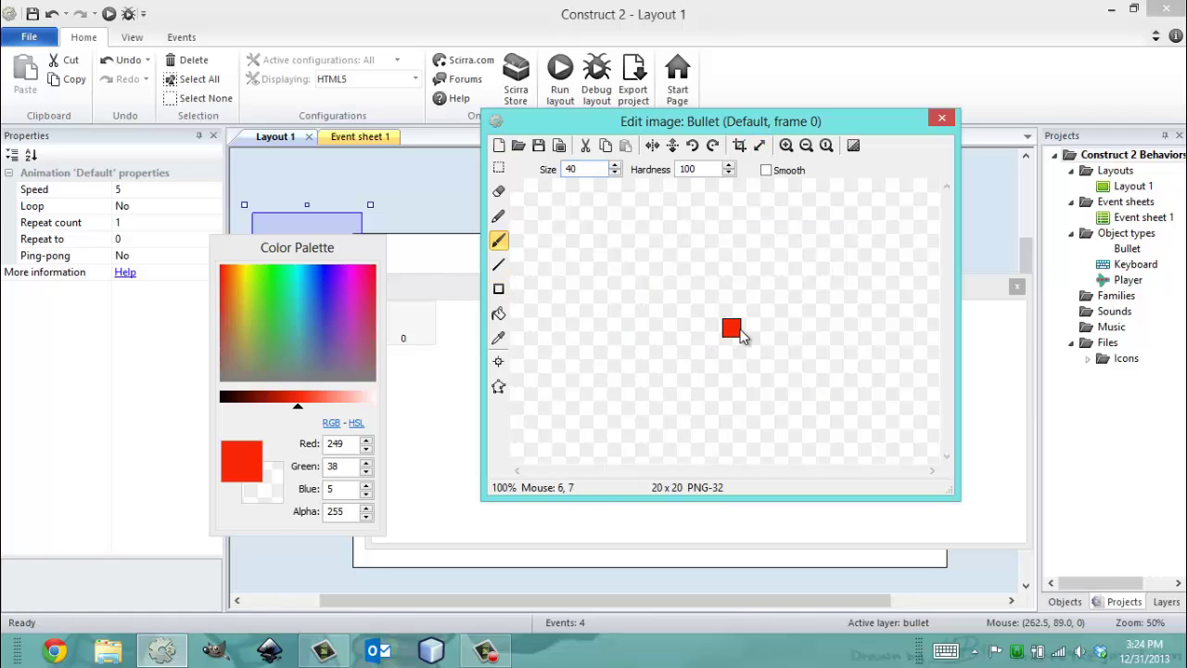
- Resize the bullet image canvas to 20 x 15 and close the image editor
click(760, 145)
click(735, 286)
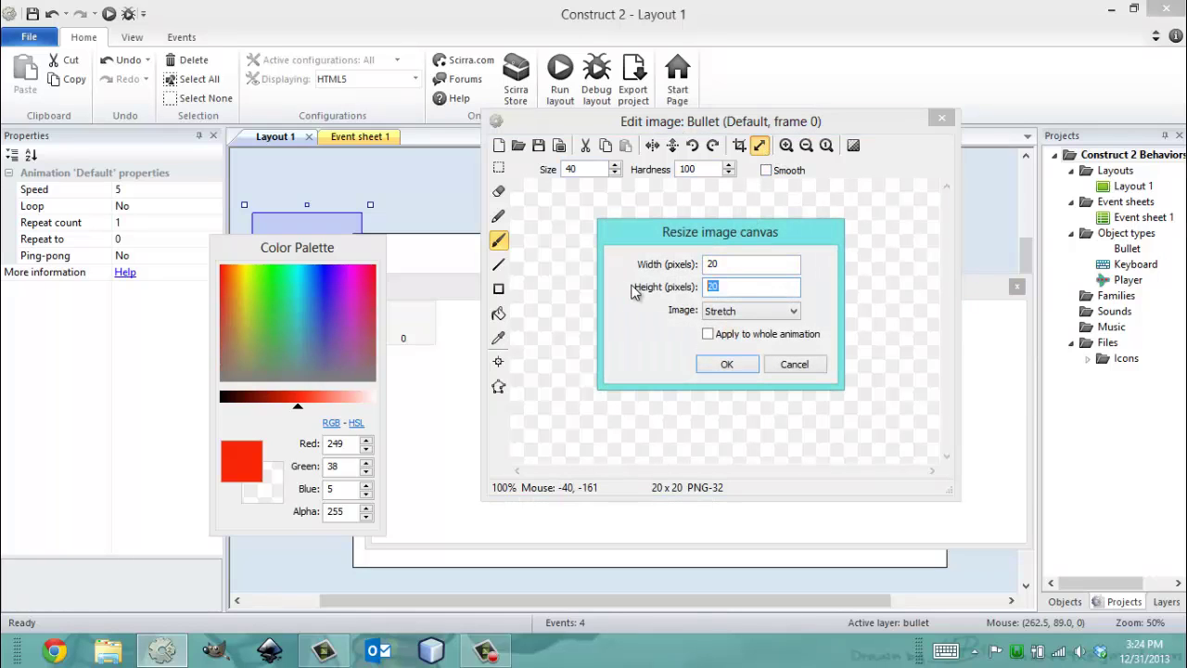
text(15)
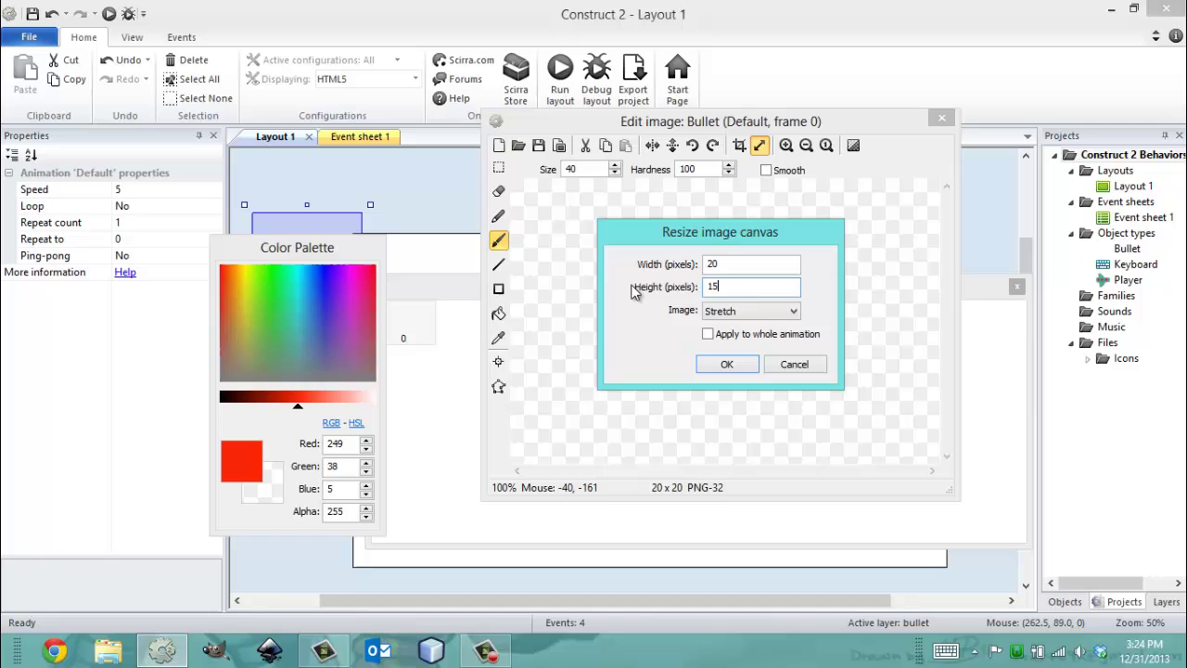
key(Return)
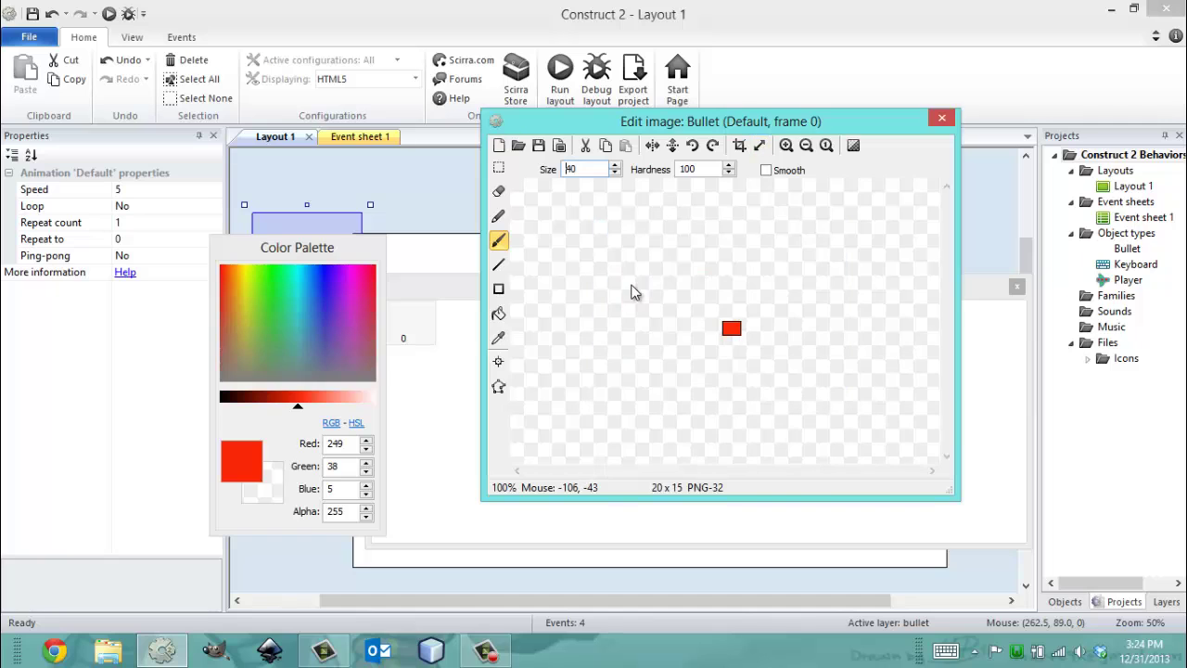
click(943, 119)
click(323, 302)
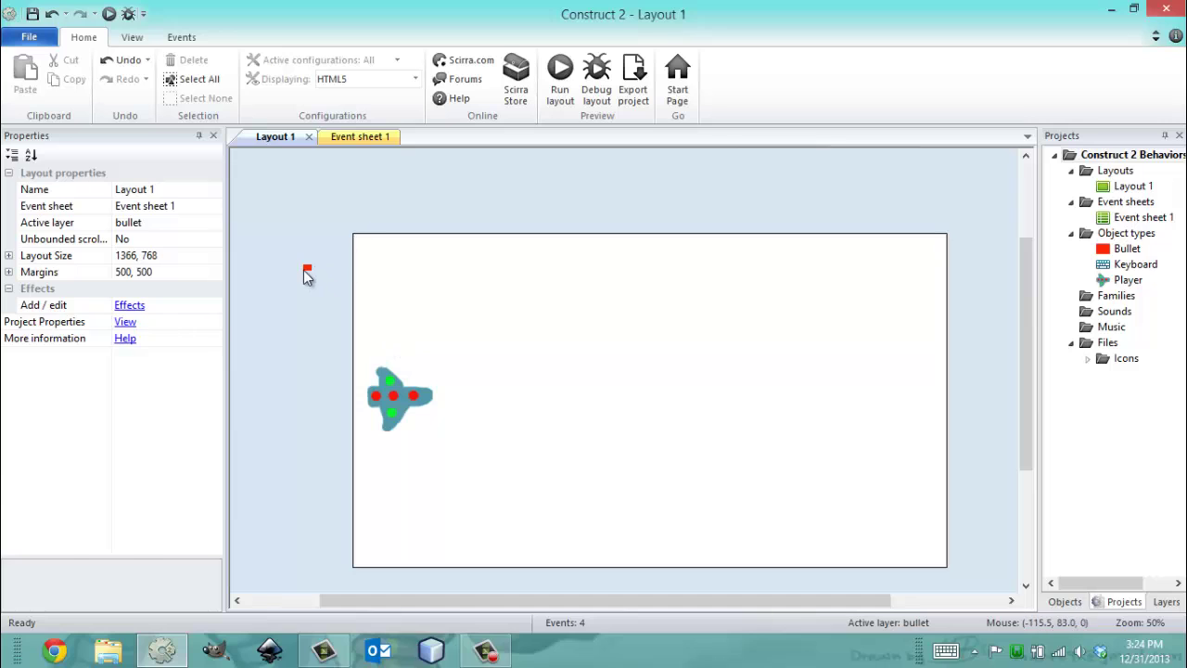
click(307, 271)
drag(315, 268, 330, 217)
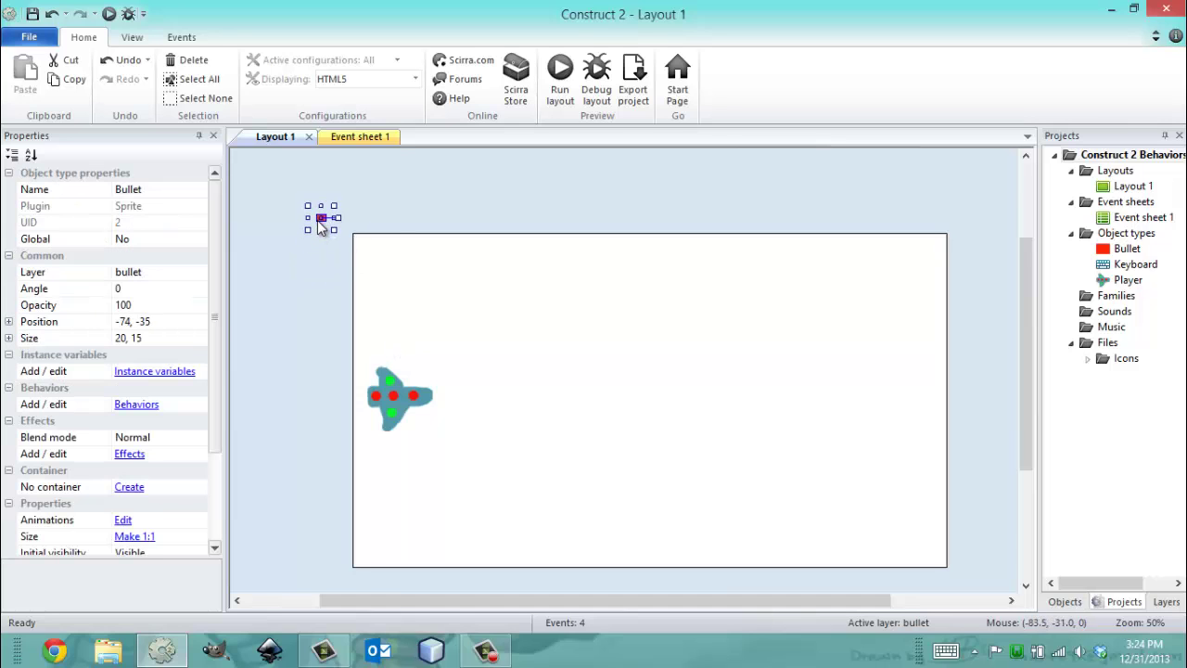
right_click(1126, 248)
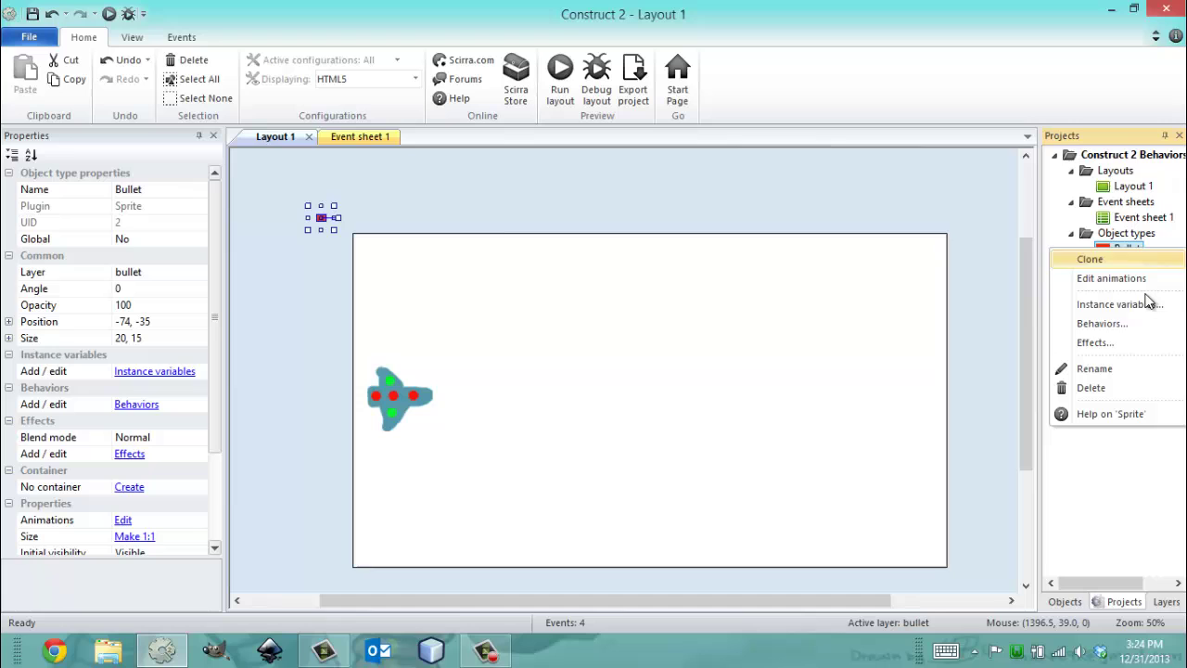
click(470, 235)
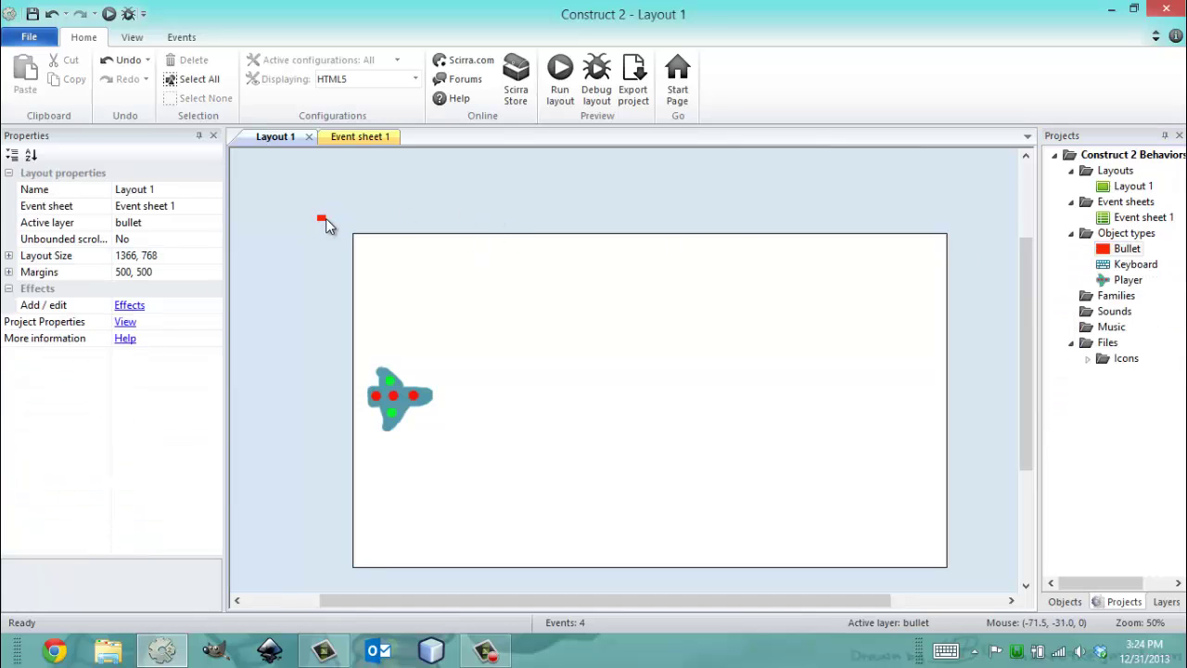
click(322, 221)
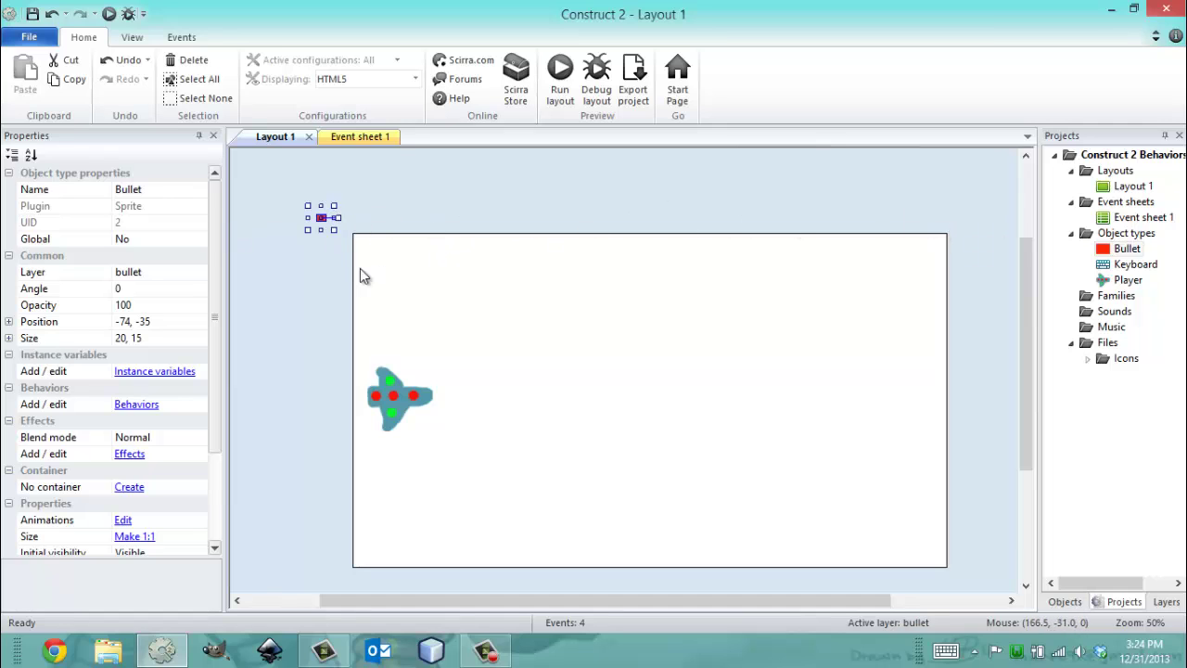
right_click(1126, 249)
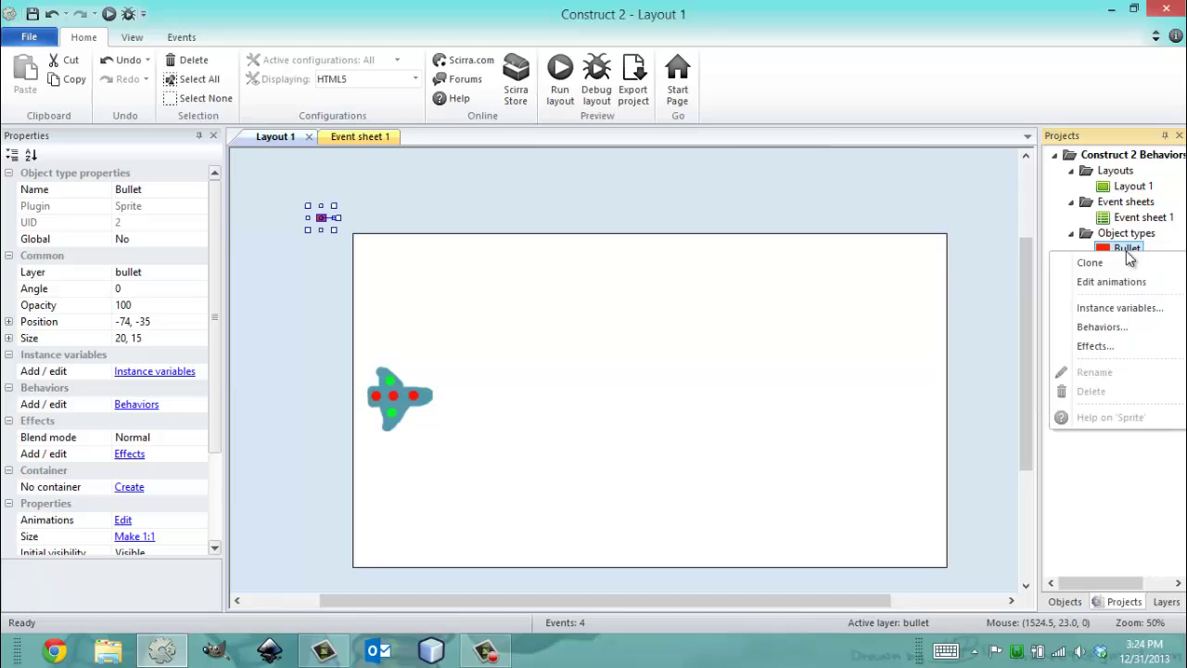
click(767, 200)
click(320, 220)
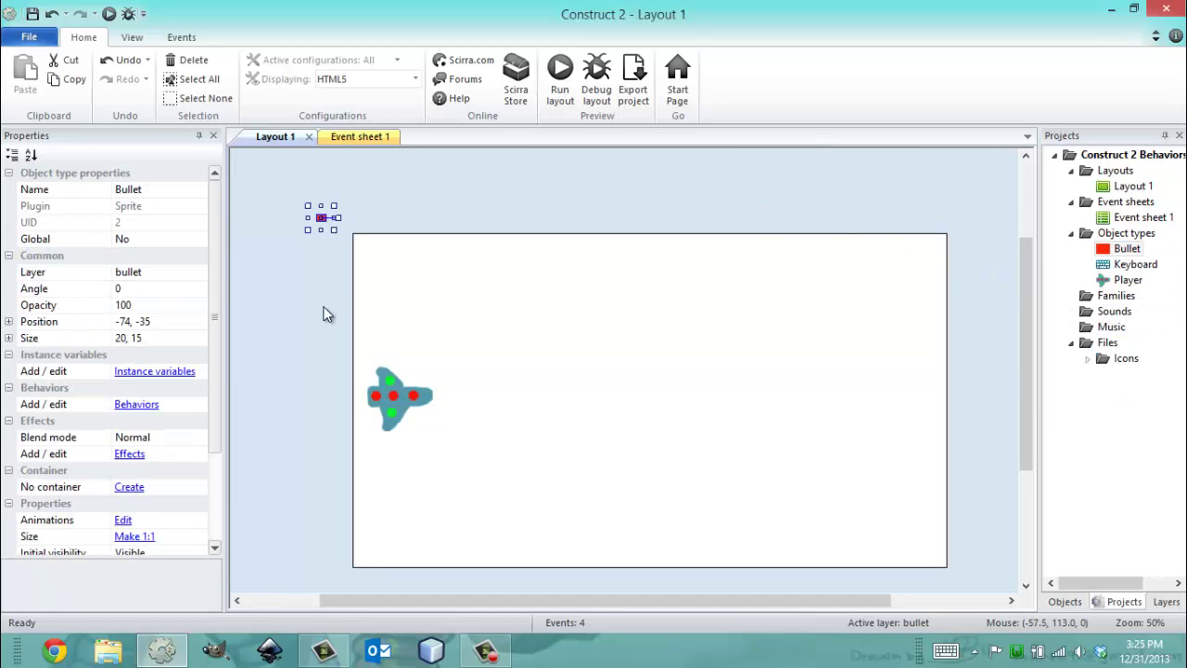
click(432, 279)
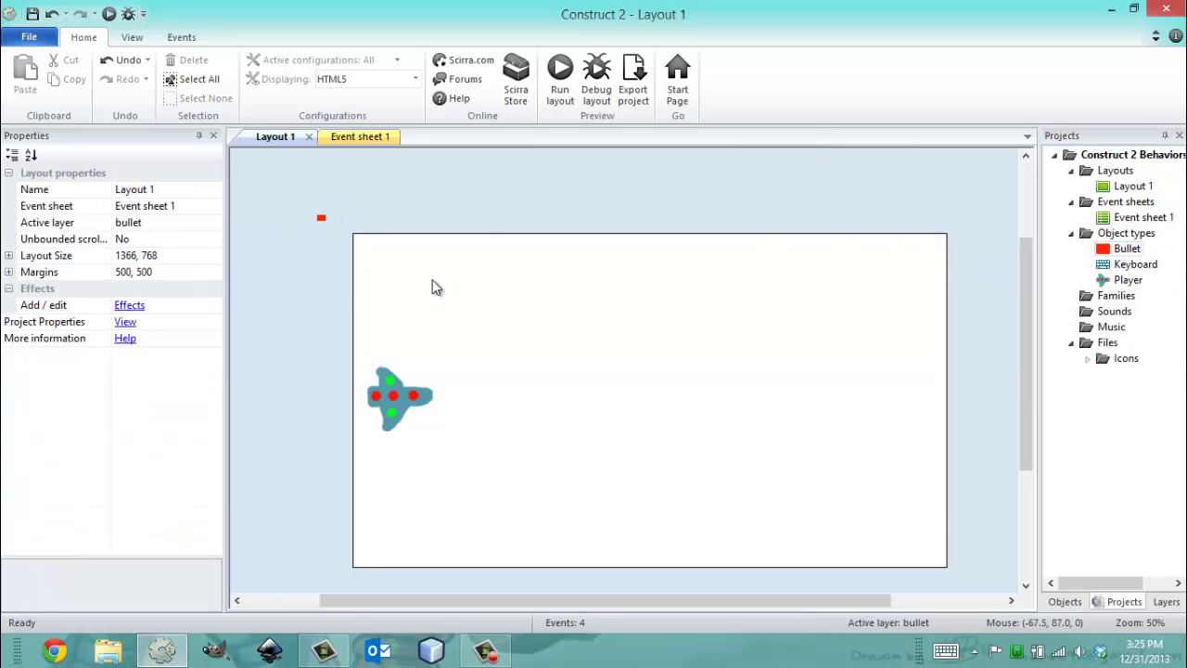
click(321, 218)
click(291, 212)
- Add the Bullet movement behavior to the Bullet sprite
right_click(1114, 251)
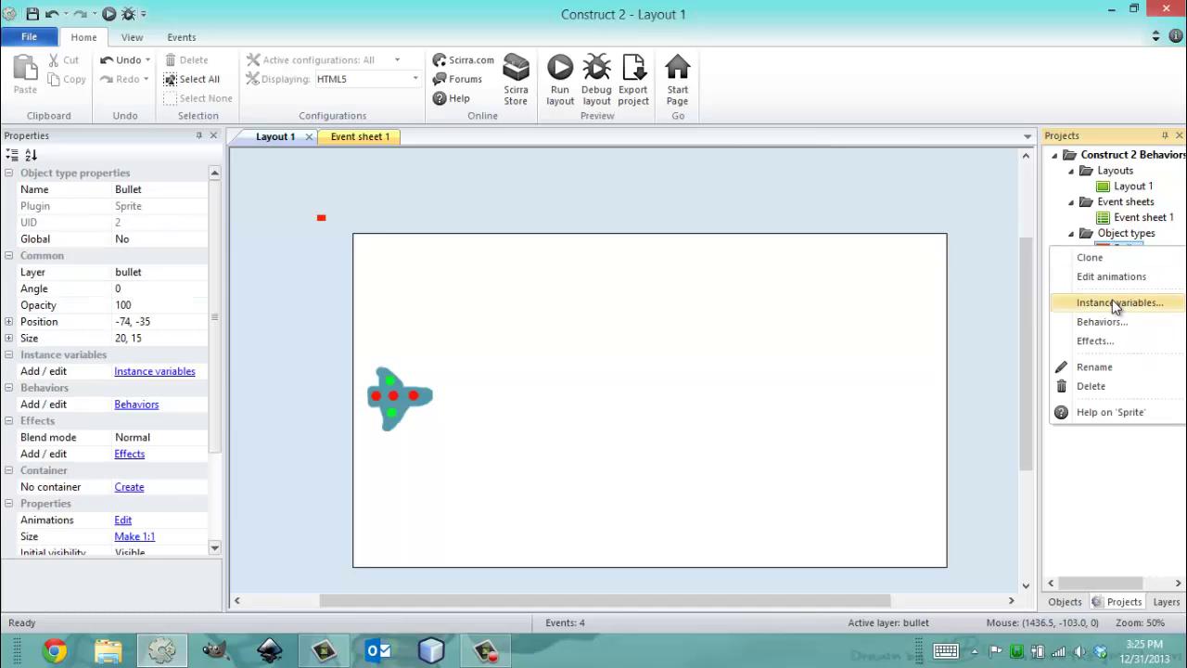
click(1111, 303)
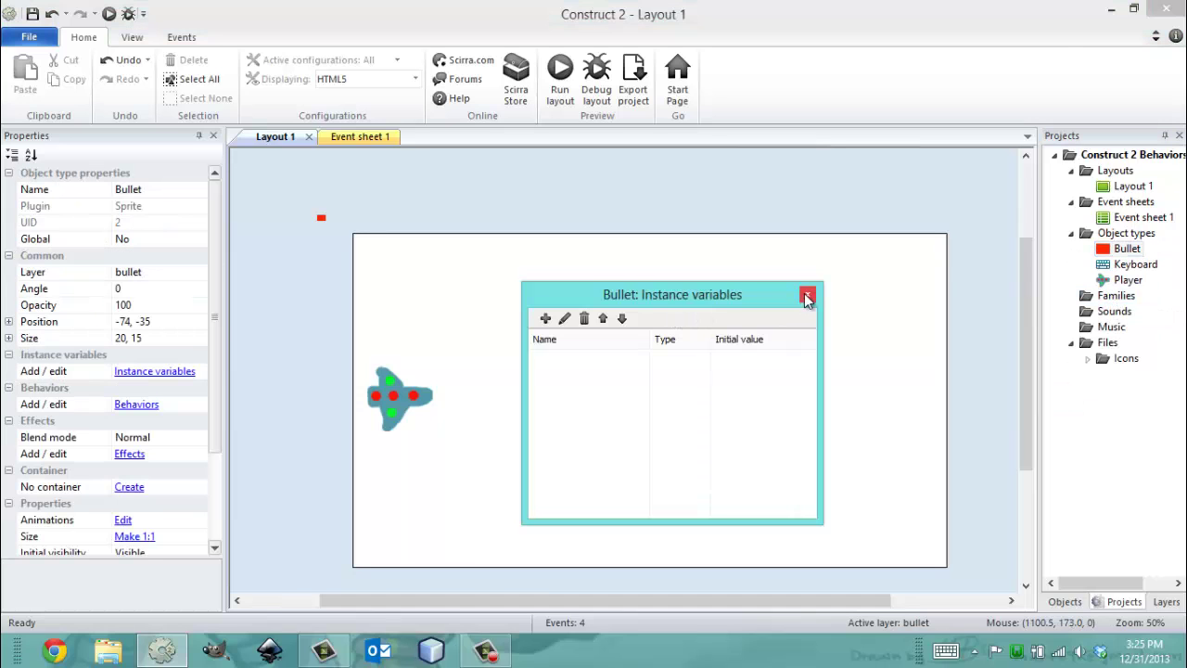
click(807, 296)
right_click(1127, 250)
click(1123, 322)
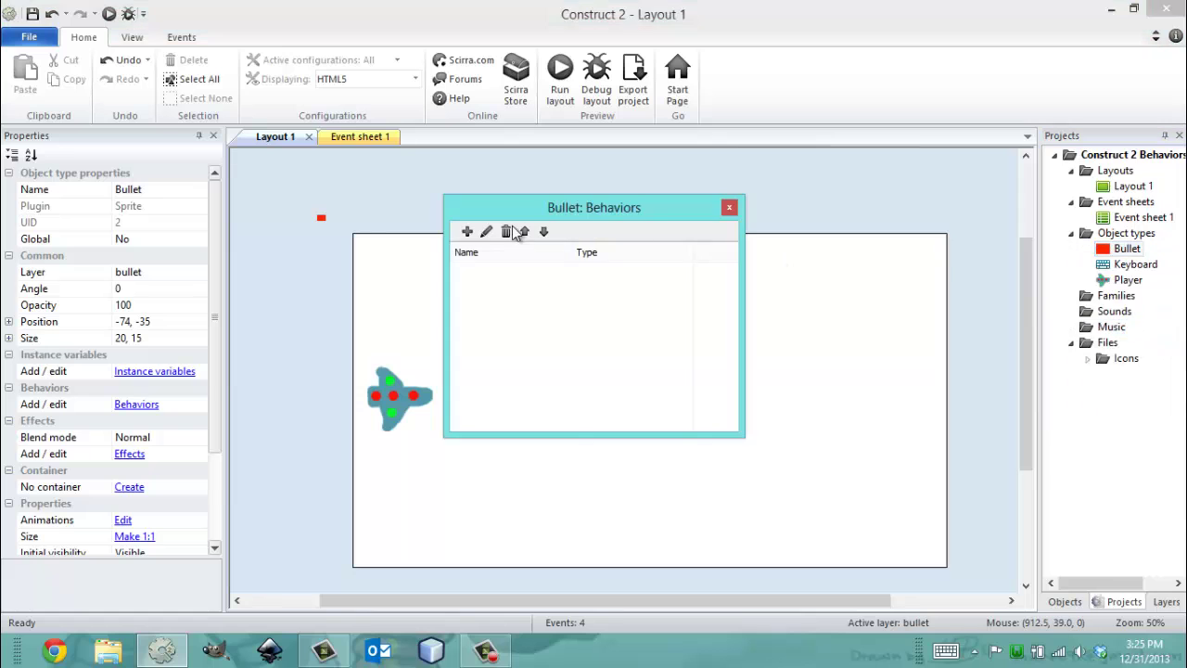
click(467, 231)
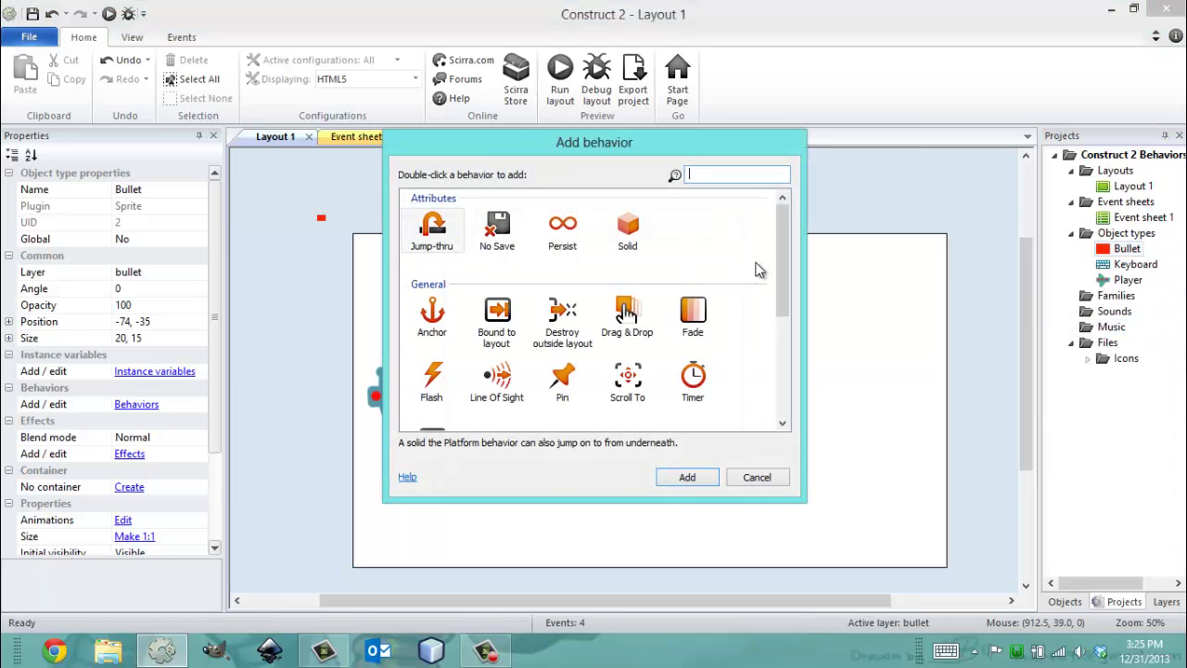
drag(783, 267, 758, 361)
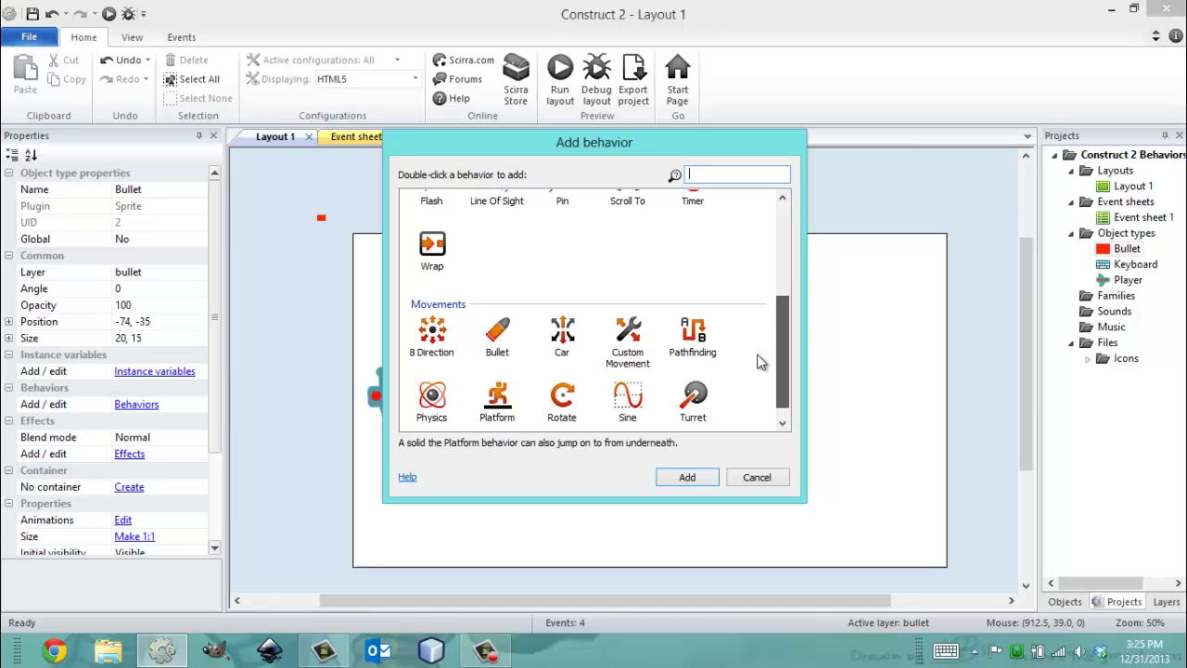
click(497, 333)
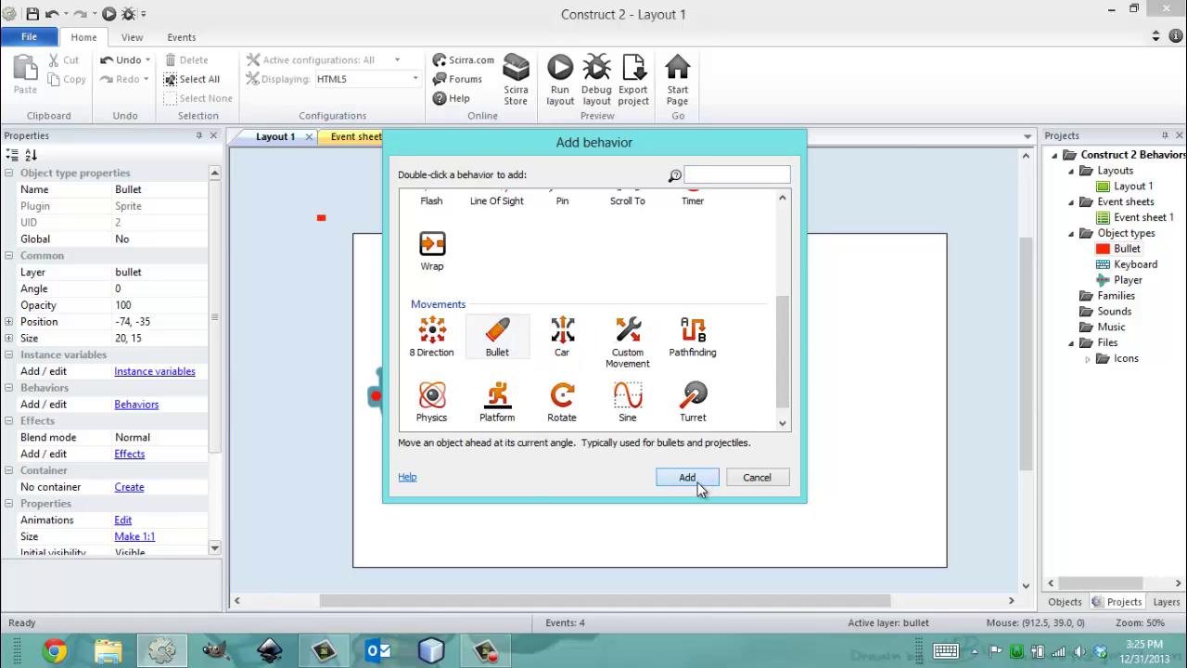
click(687, 478)
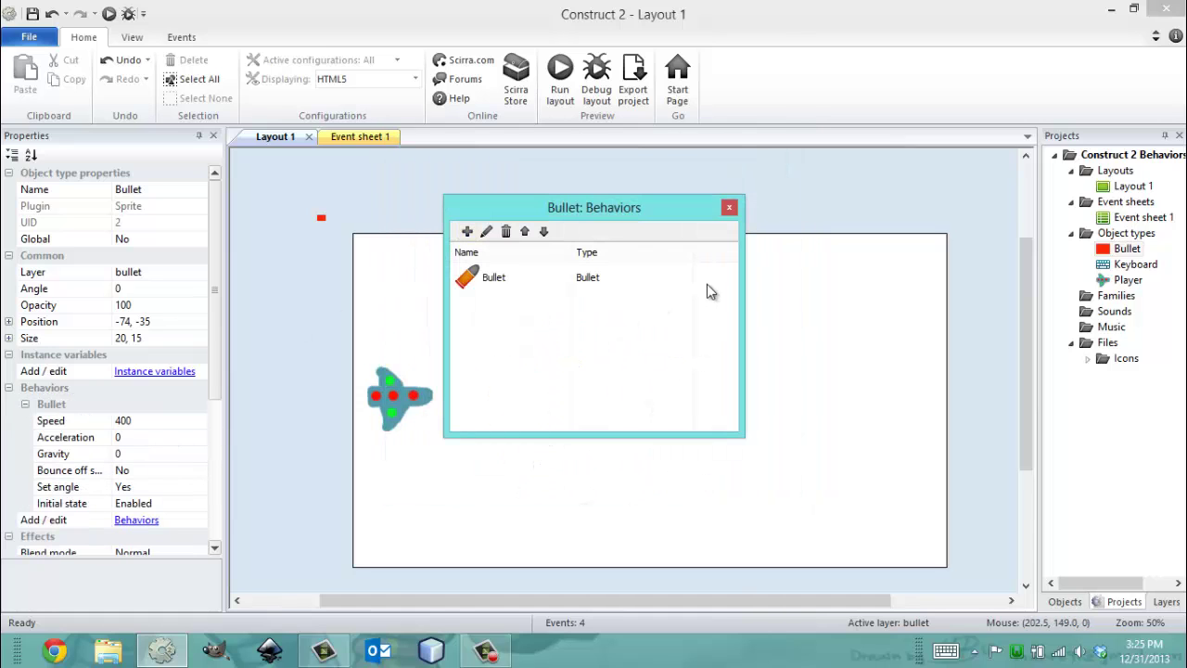
click(731, 208)
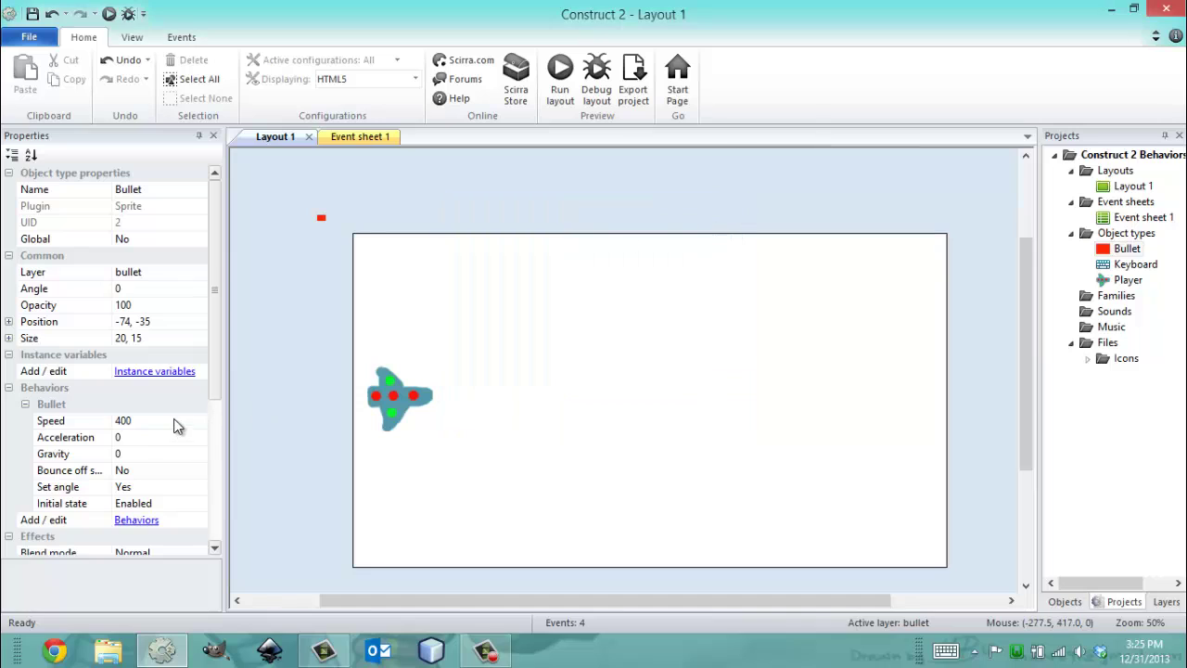
- Set the Bullet behavior's Speed to 200 with Set angle left on Yes
click(174, 420)
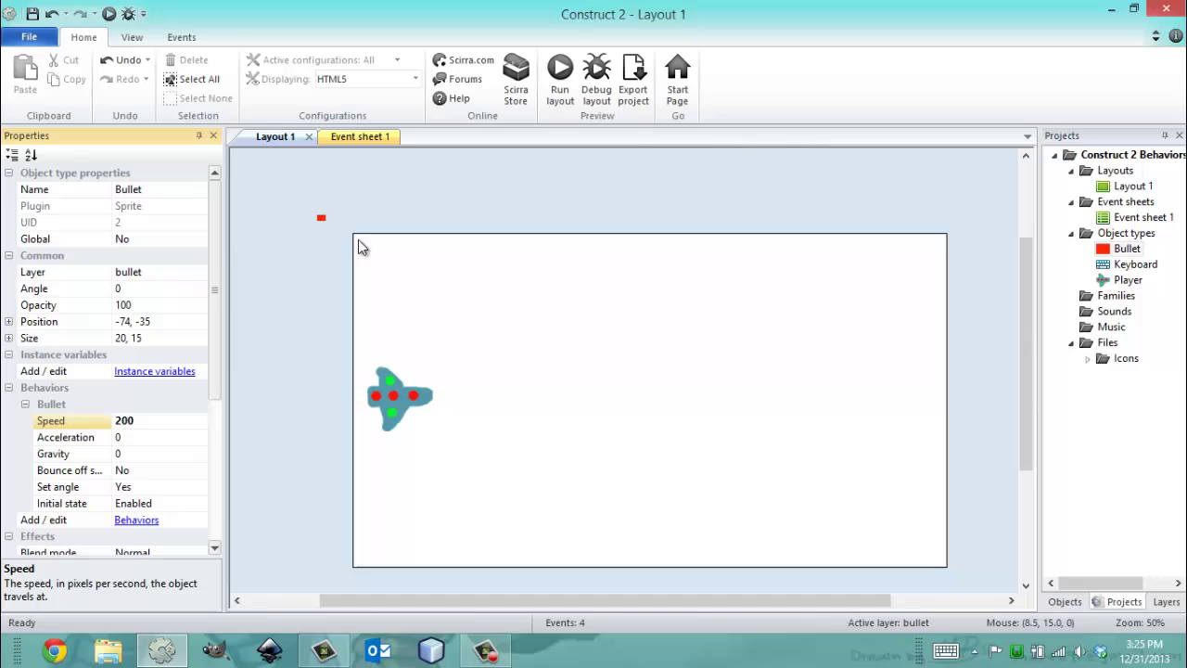
click(167, 486)
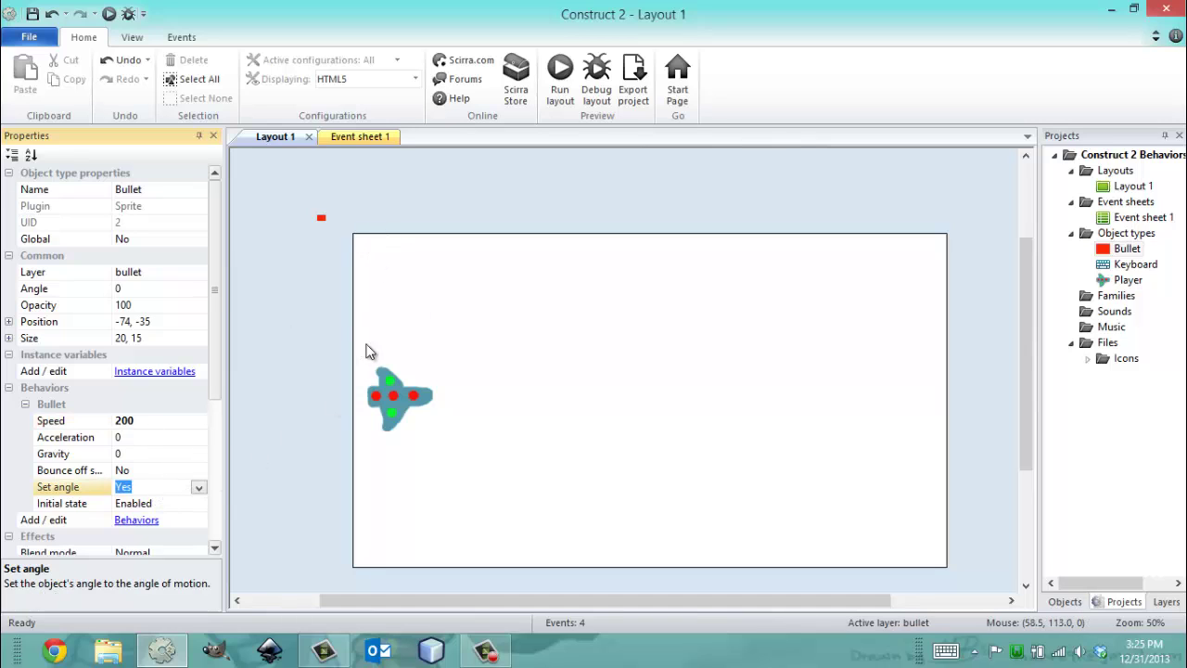
click(327, 217)
click(323, 220)
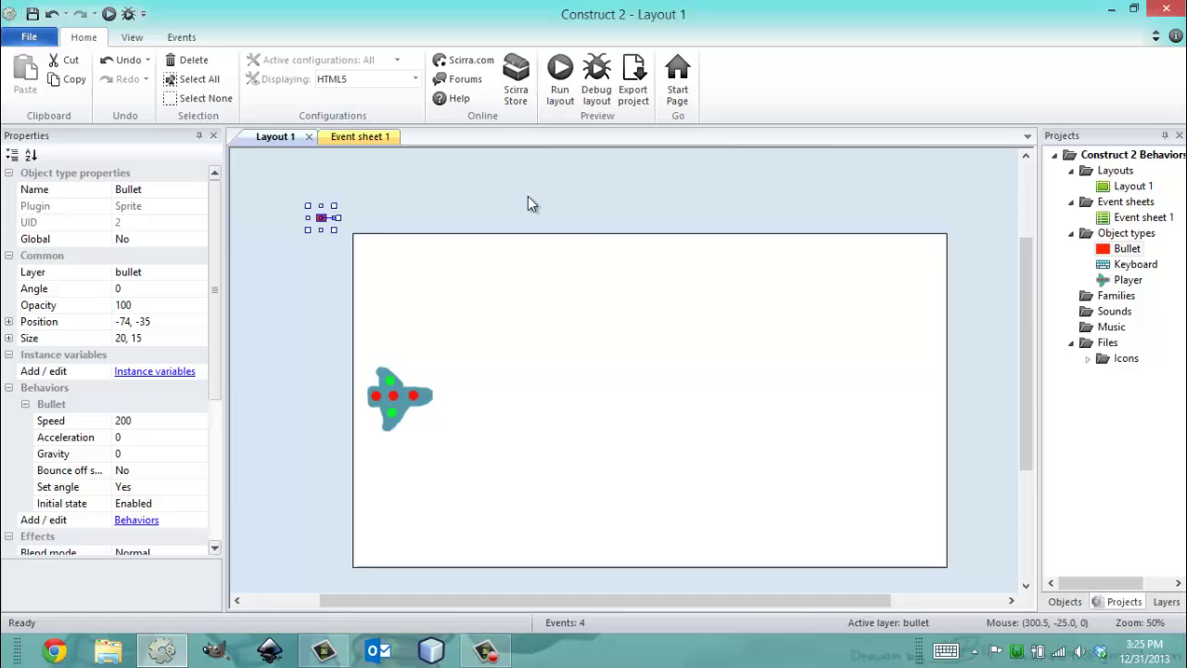
click(588, 230)
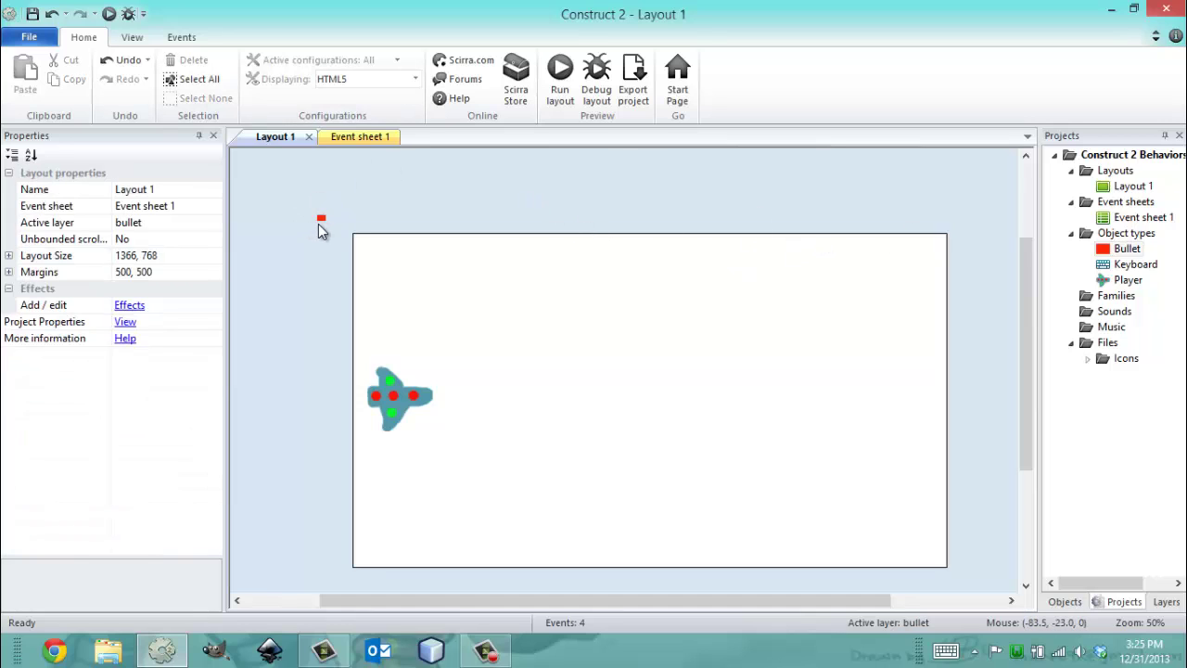
- Test-run with the bullet beside the ship, then set Bullet speed to 300 and move it above the layout
drag(320, 219, 332, 305)
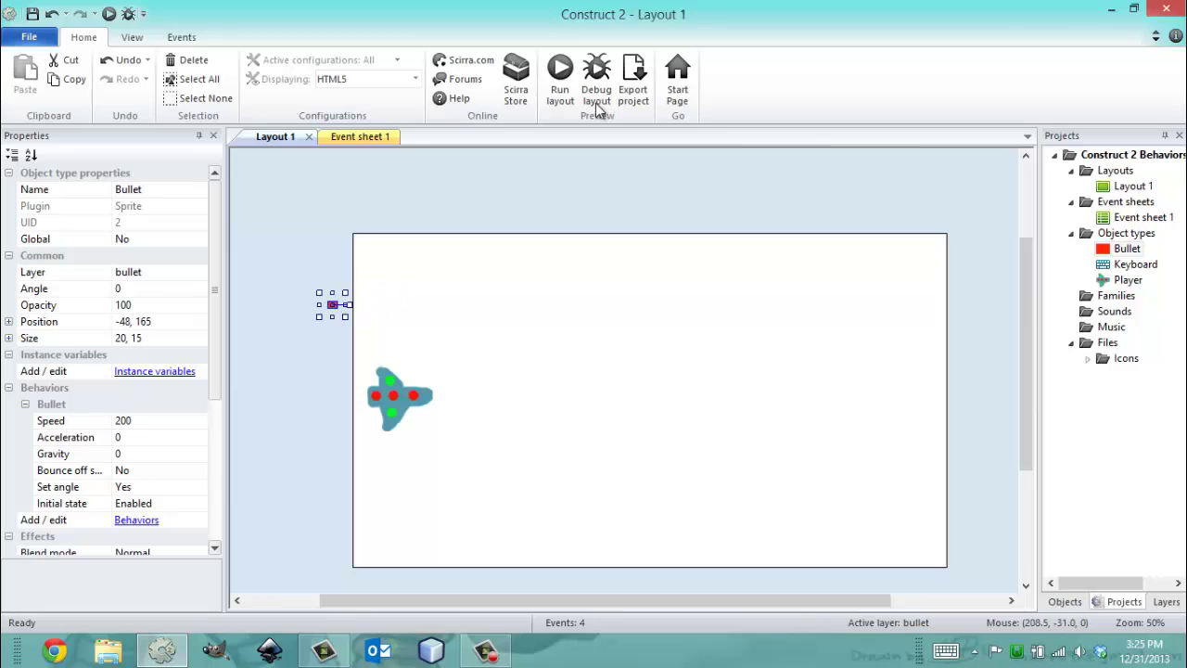
click(560, 78)
click(140, 420)
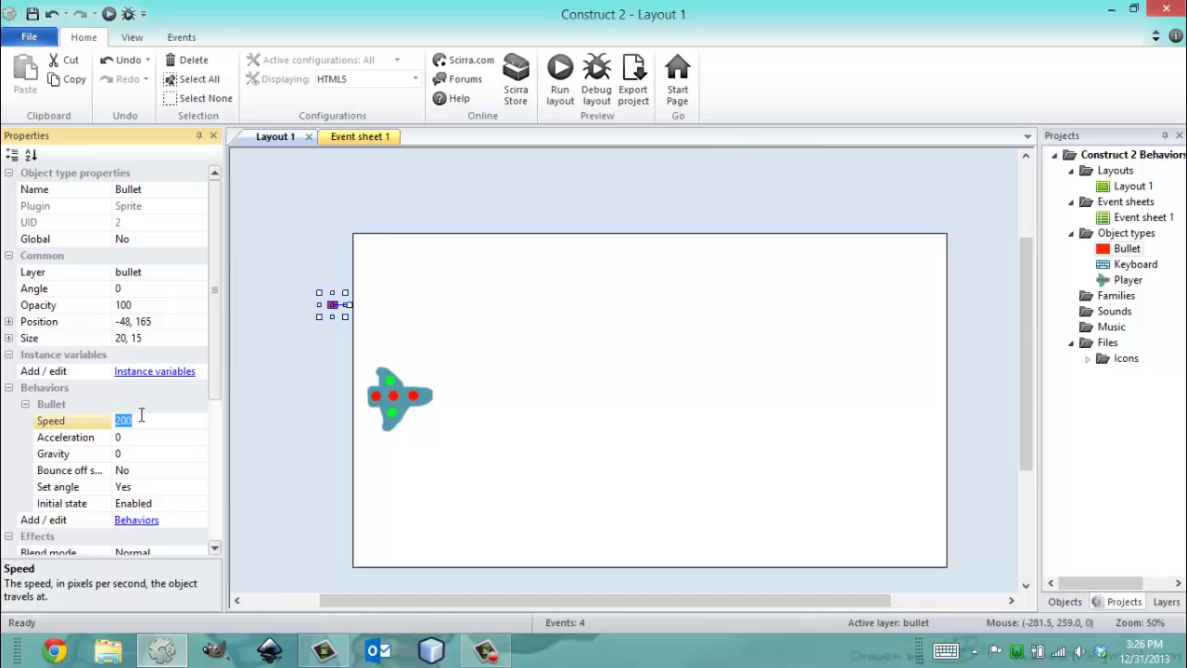
text(3)
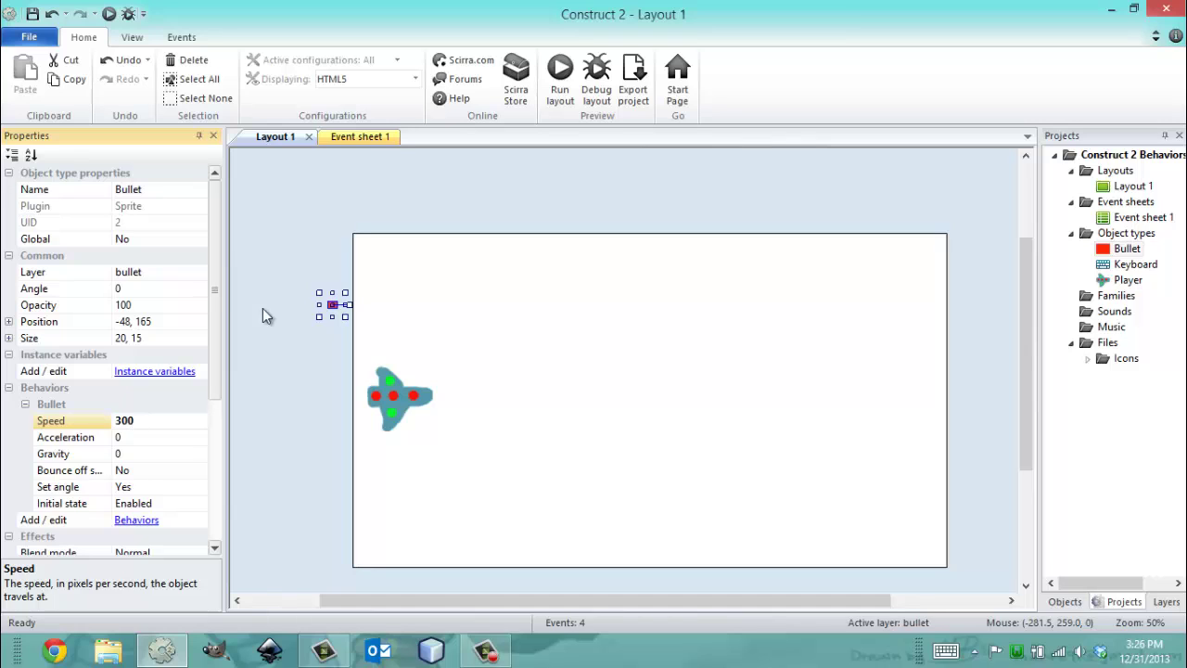
click(341, 292)
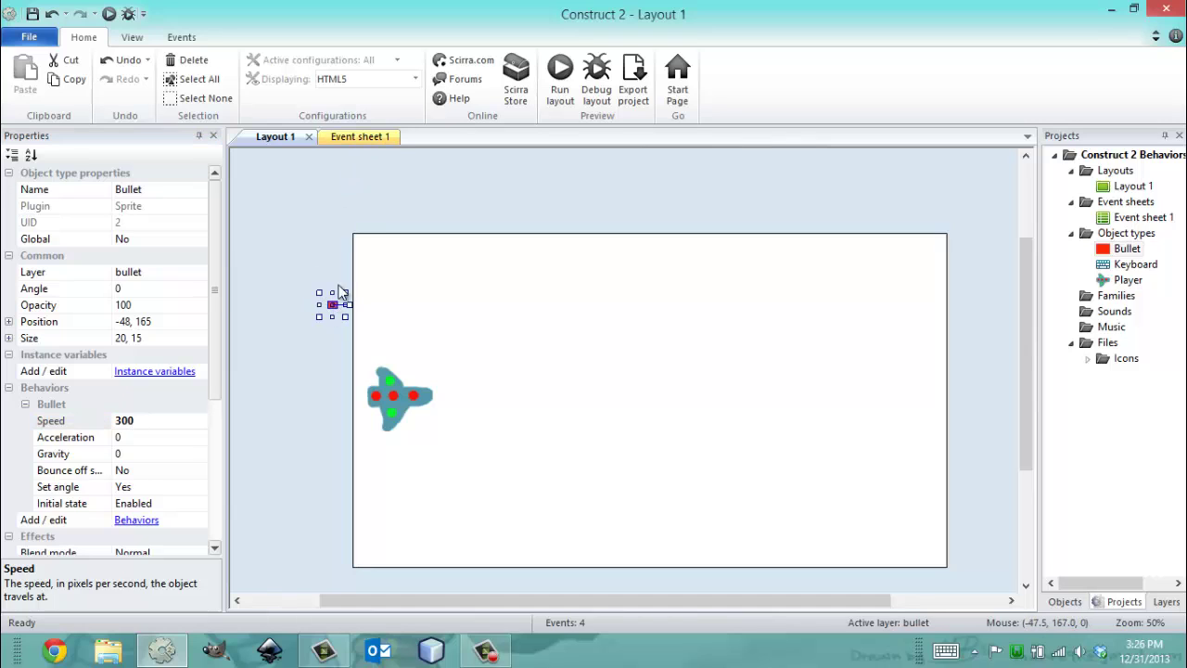
drag(341, 292, 345, 200)
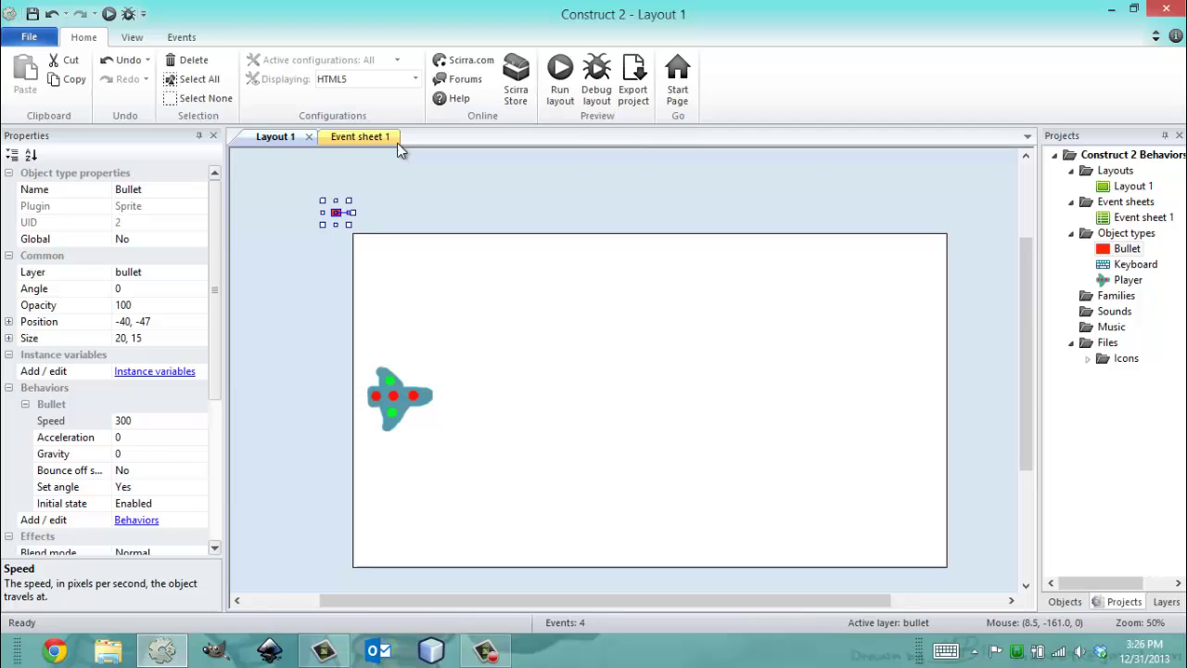
click(351, 137)
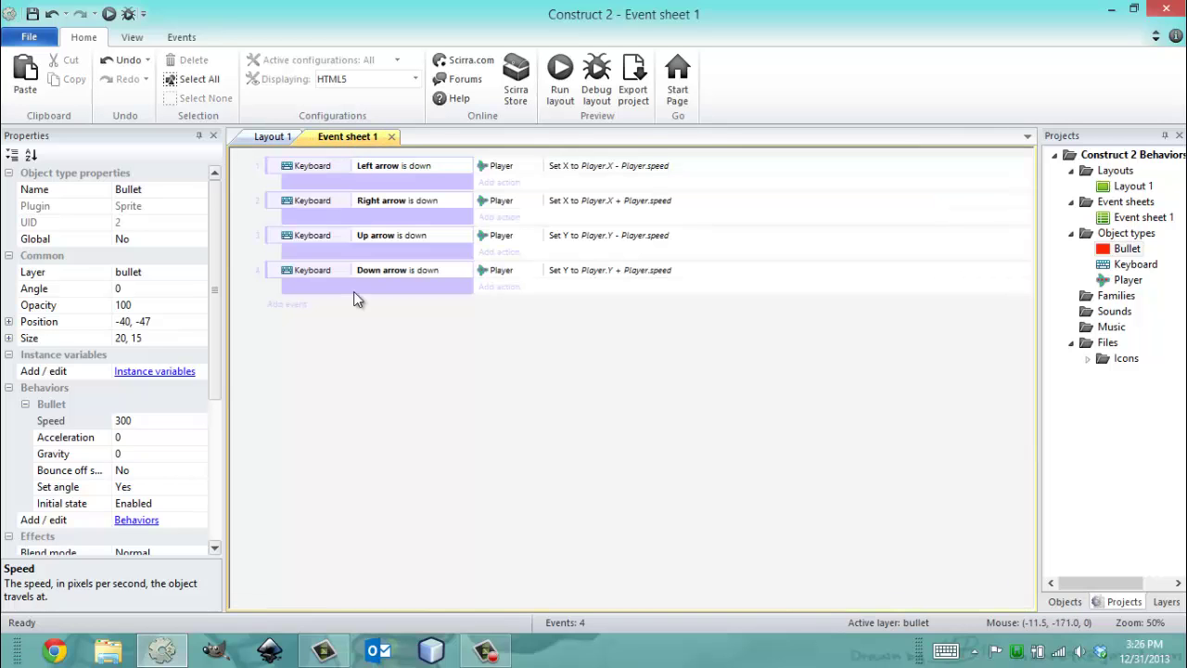
- Add a Keyboard 'On key pressed' event triggered by the Space key
click(287, 304)
click(728, 255)
click(995, 557)
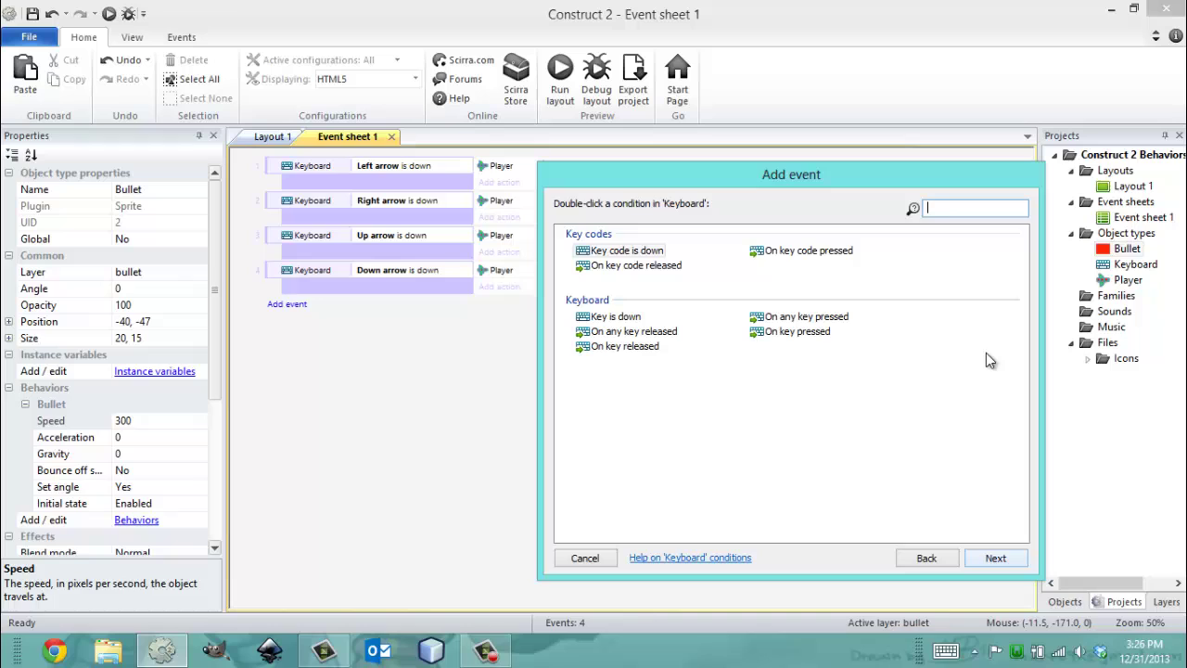
click(788, 332)
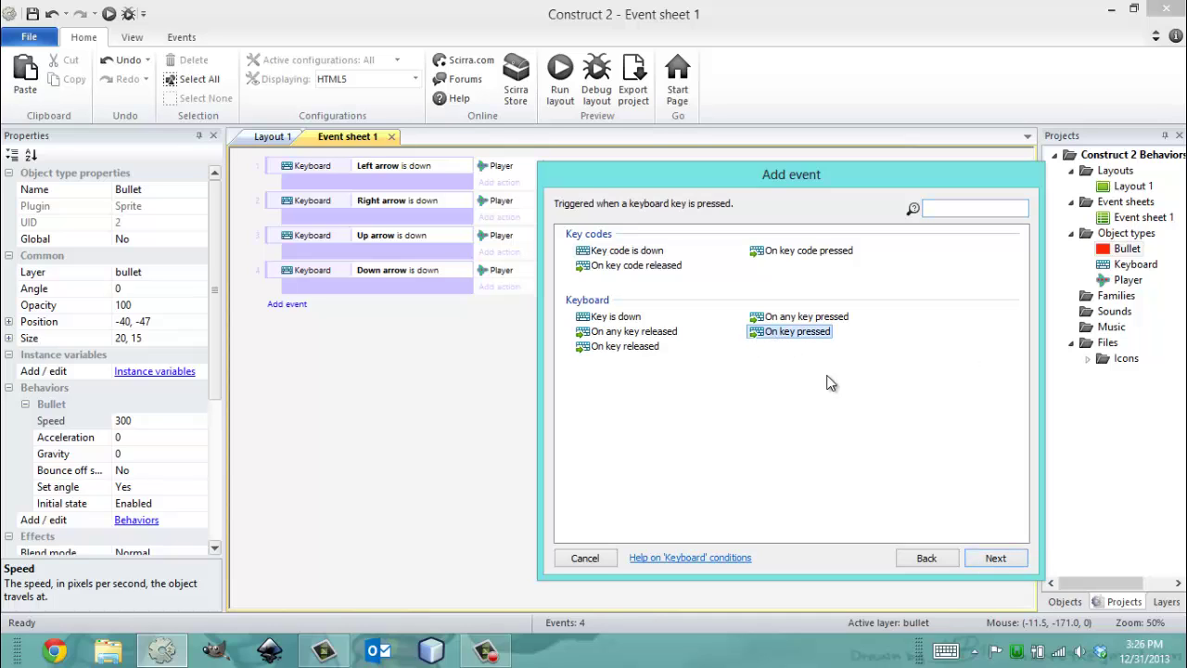
click(998, 558)
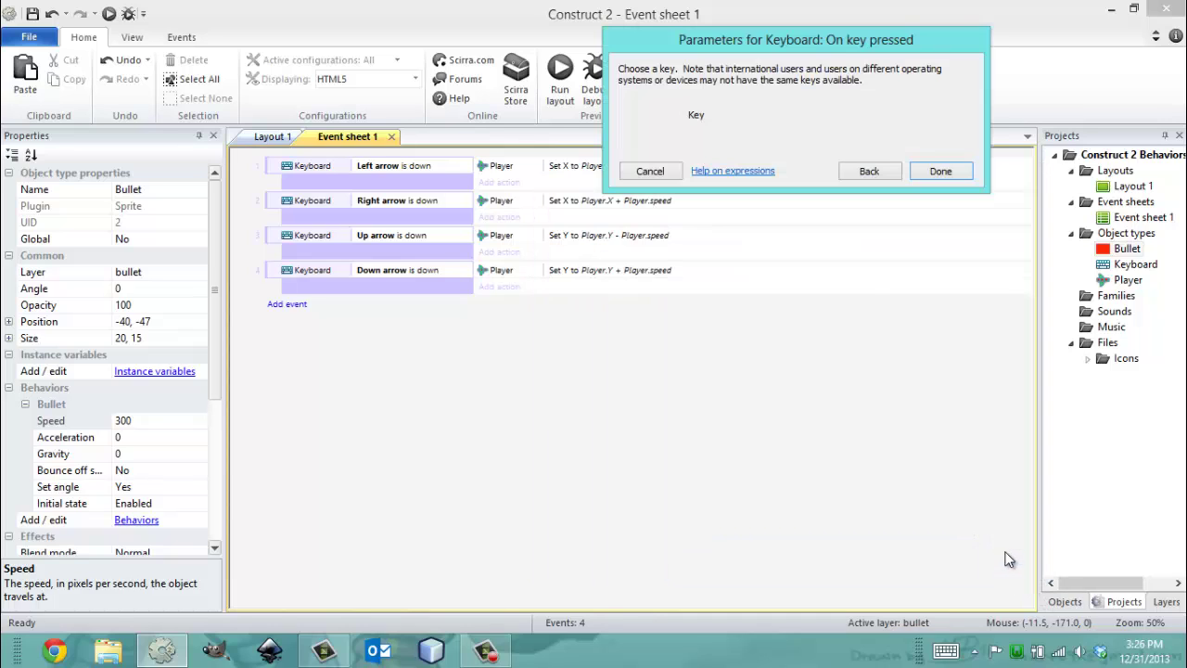
click(801, 117)
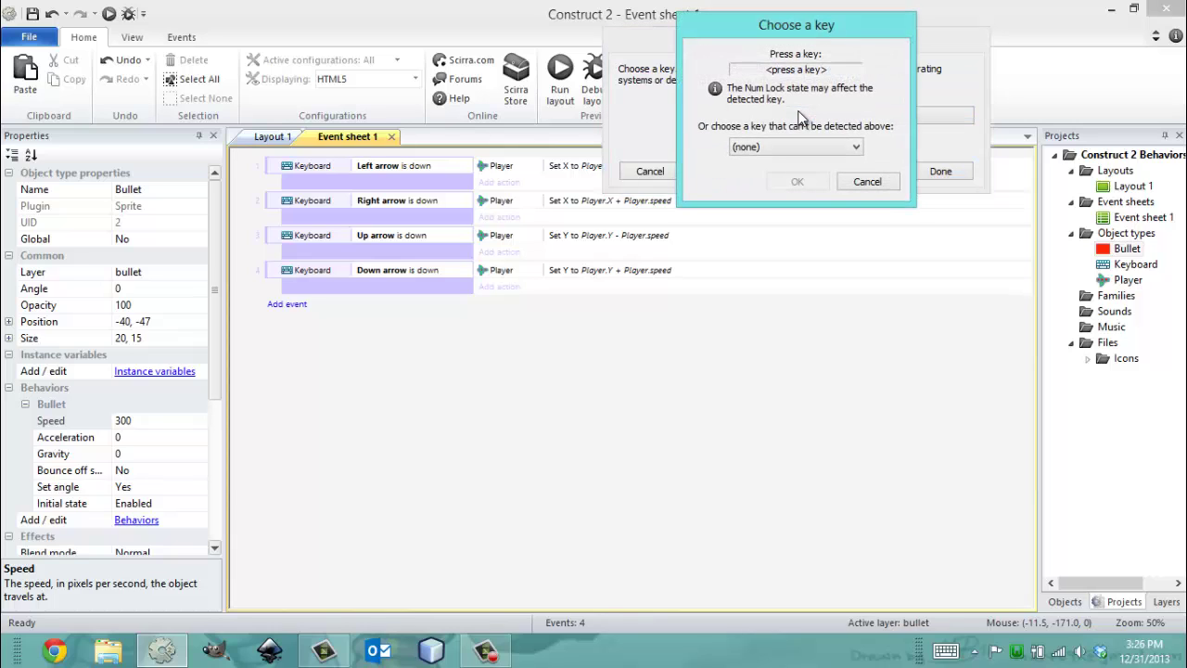
key(space)
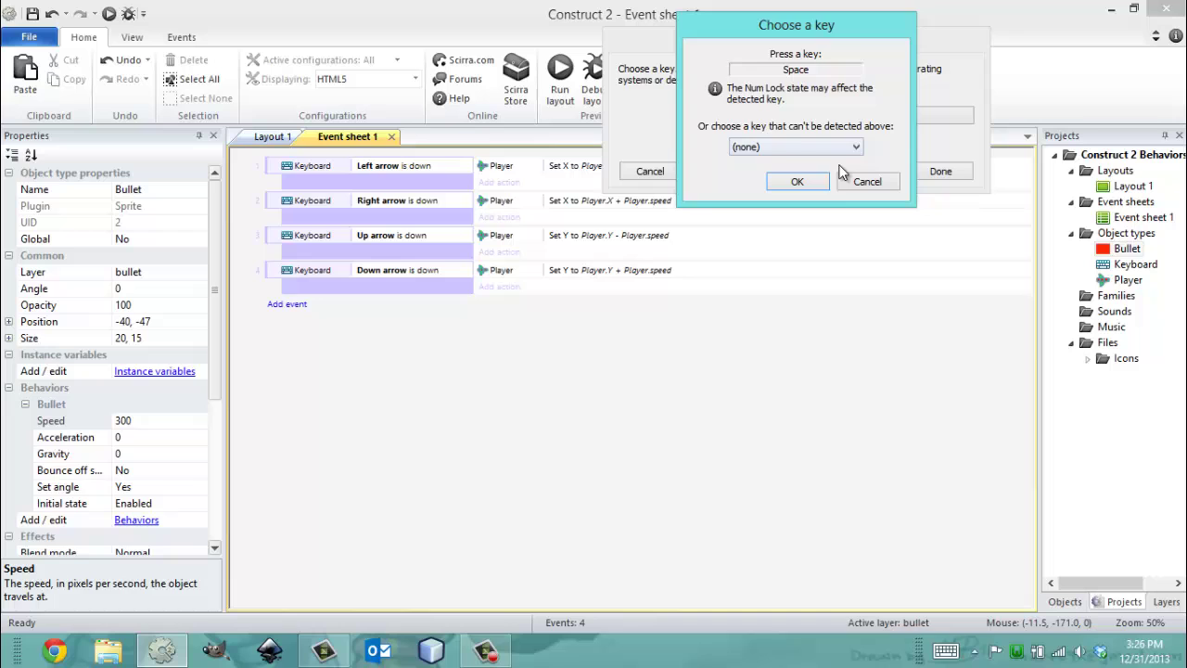
click(797, 181)
click(939, 171)
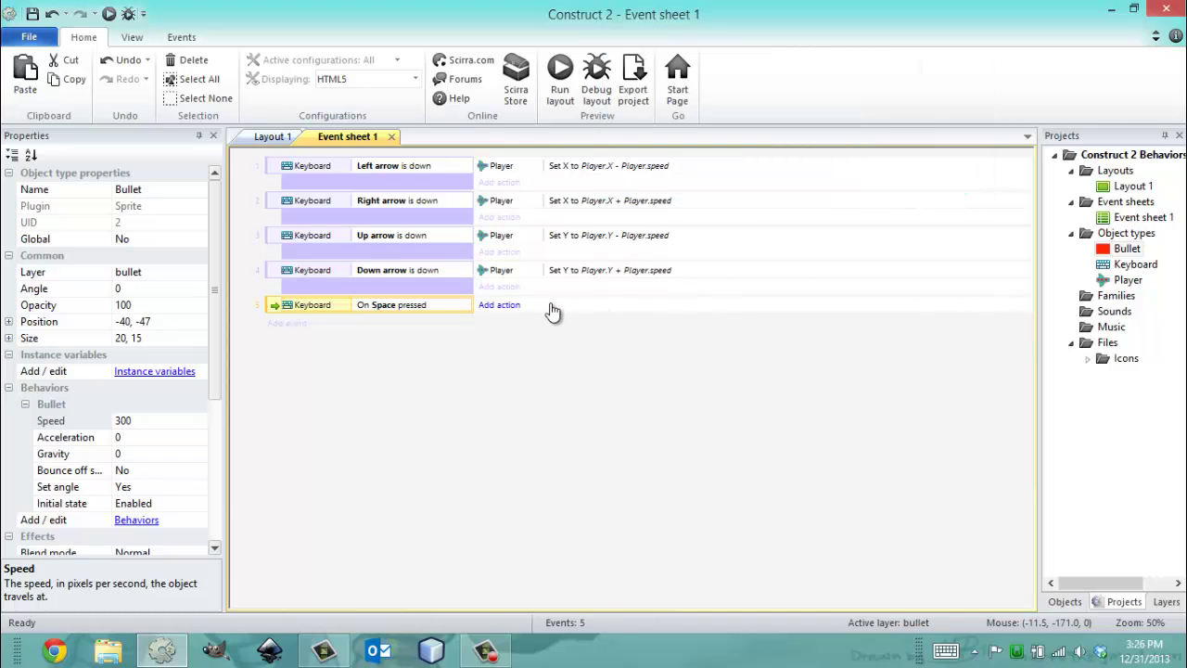
- Give event 5 a Player 'Spawn another object' action spawning Bullet on layer 0, image point 0
click(548, 308)
click(717, 248)
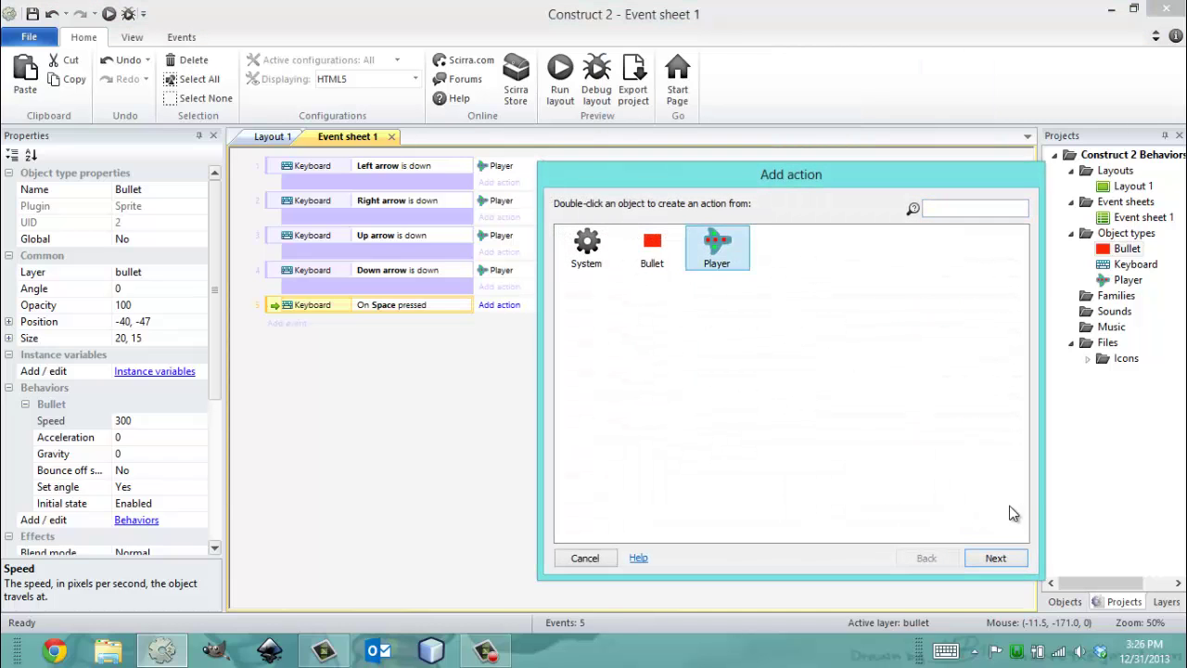
click(989, 559)
drag(1029, 329, 1025, 484)
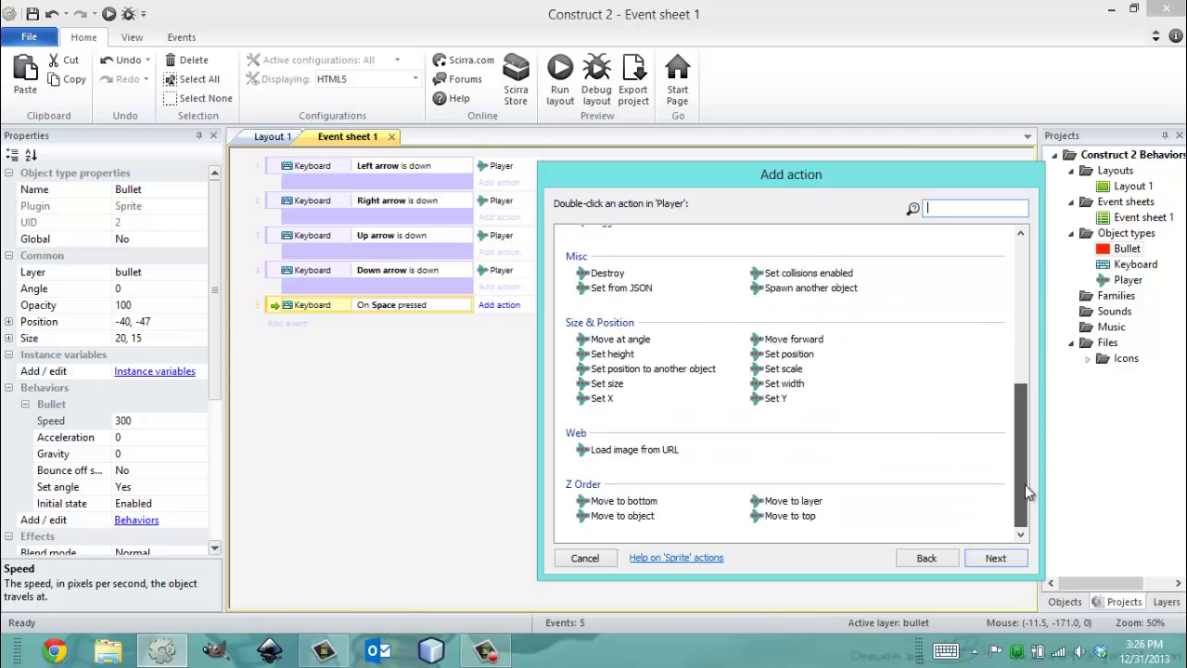
click(807, 287)
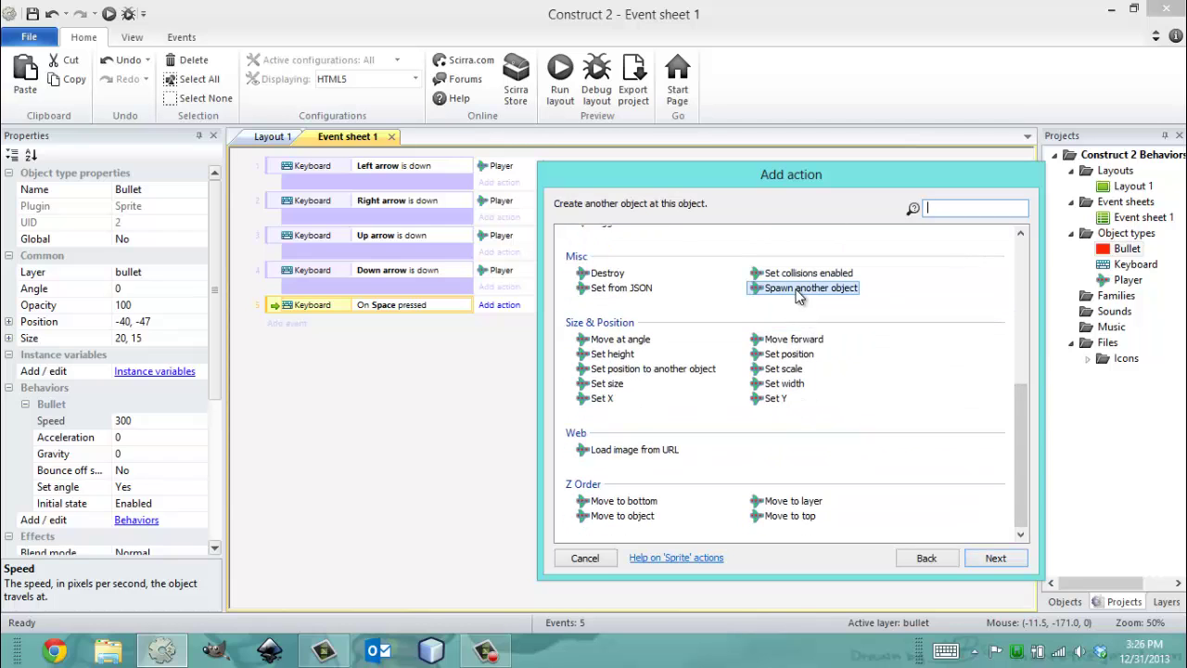
click(994, 557)
click(776, 115)
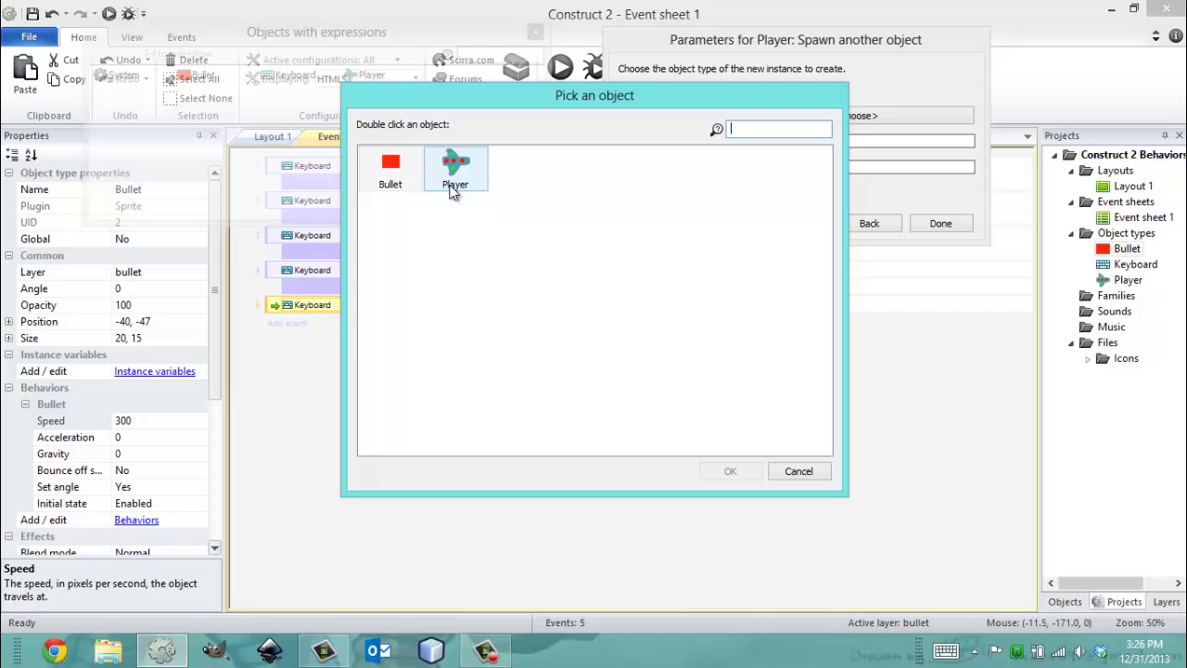
click(394, 177)
click(742, 469)
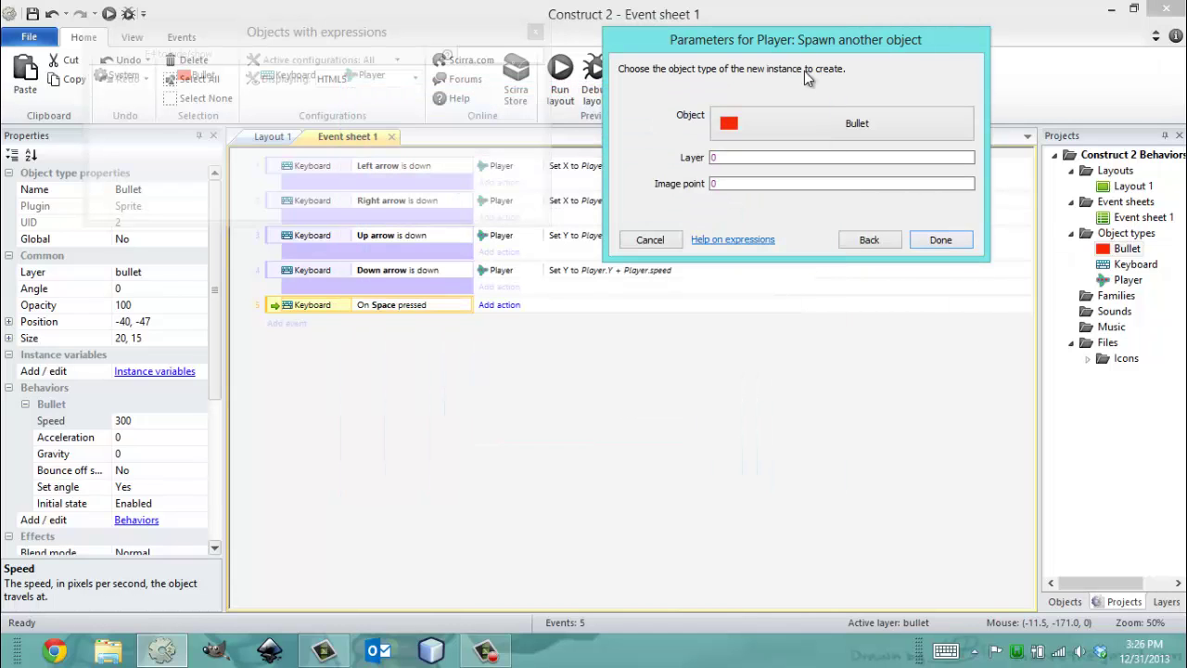
click(934, 240)
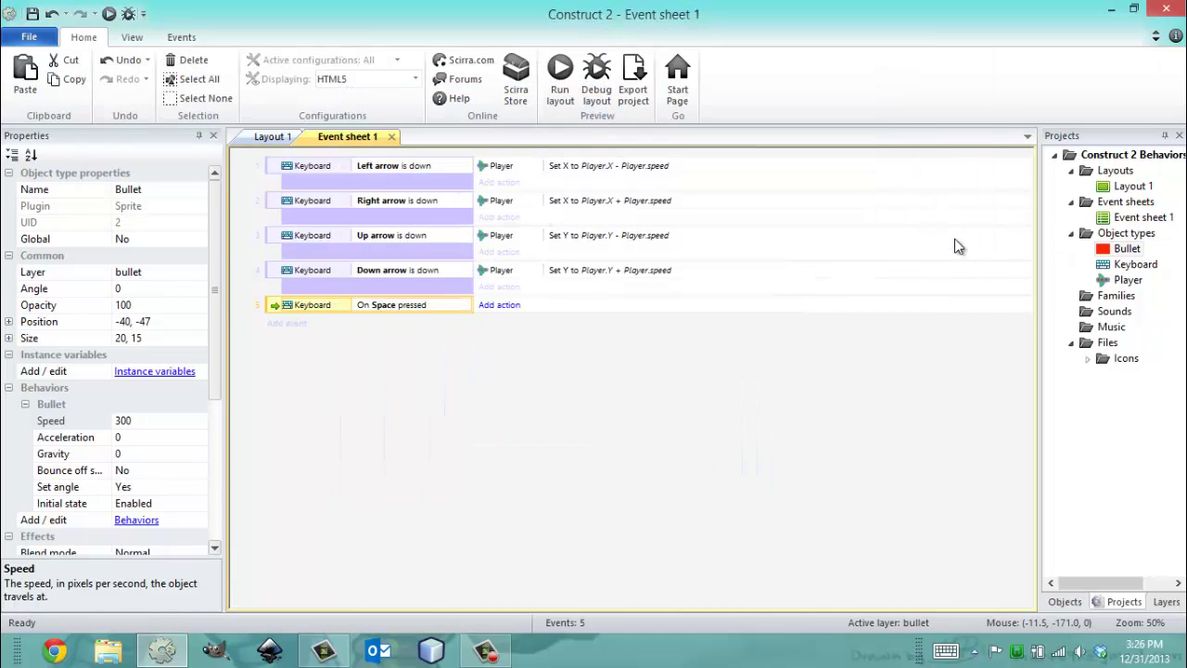
- Make the player layer the active layer in the Layers panel
click(1166, 602)
click(1110, 193)
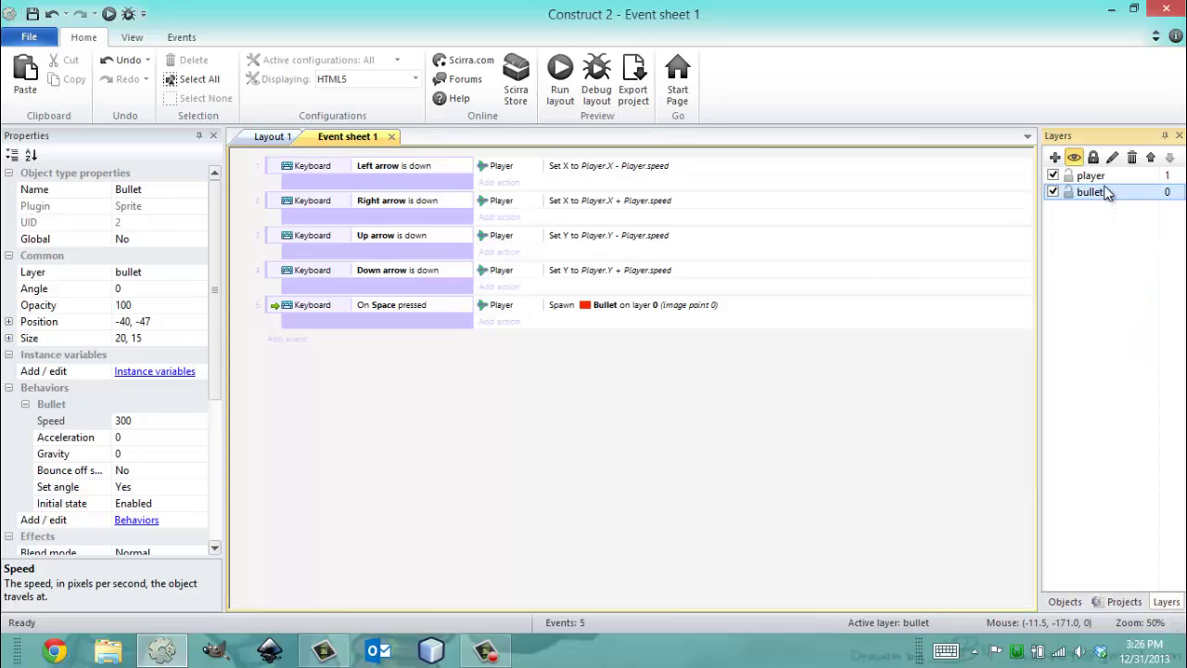
click(1108, 176)
click(1124, 602)
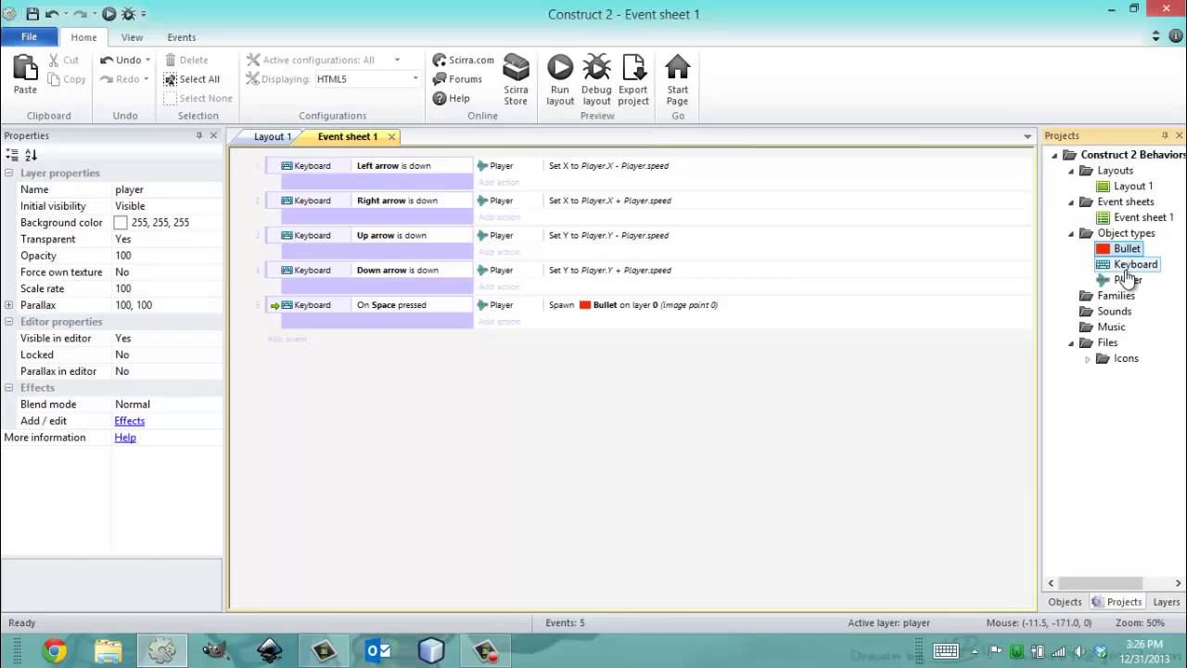
- Review the Bullet and Player object properties, then return to Layout 1
click(1126, 249)
click(1124, 251)
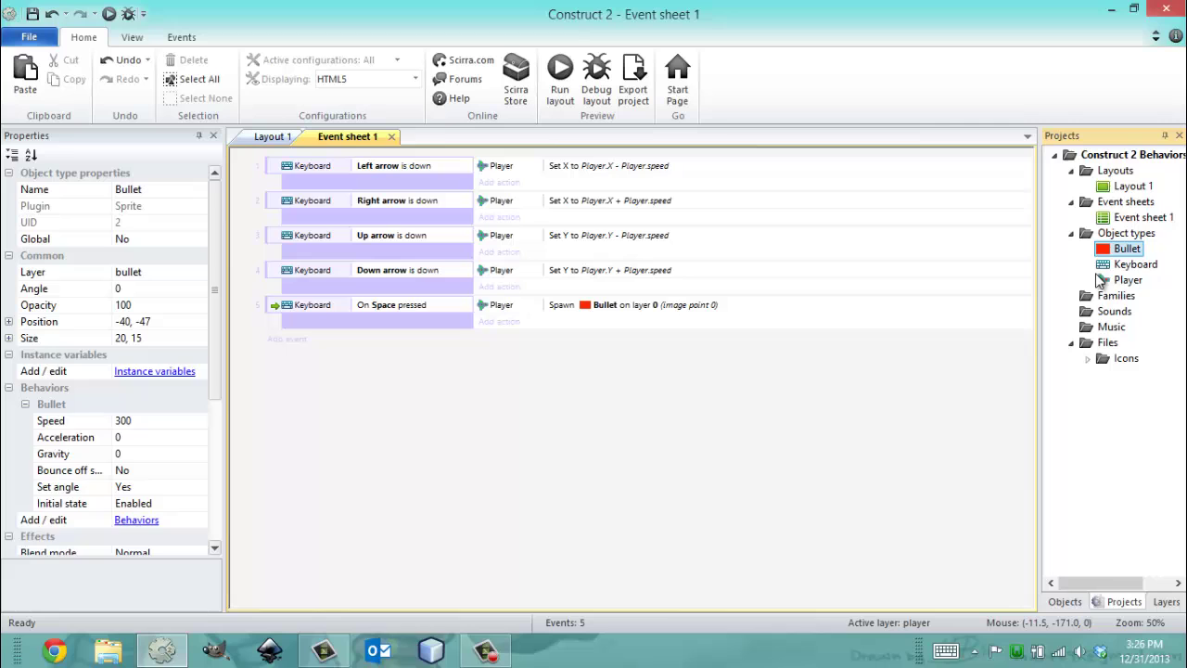
click(1122, 280)
click(1123, 250)
click(1122, 282)
click(1125, 249)
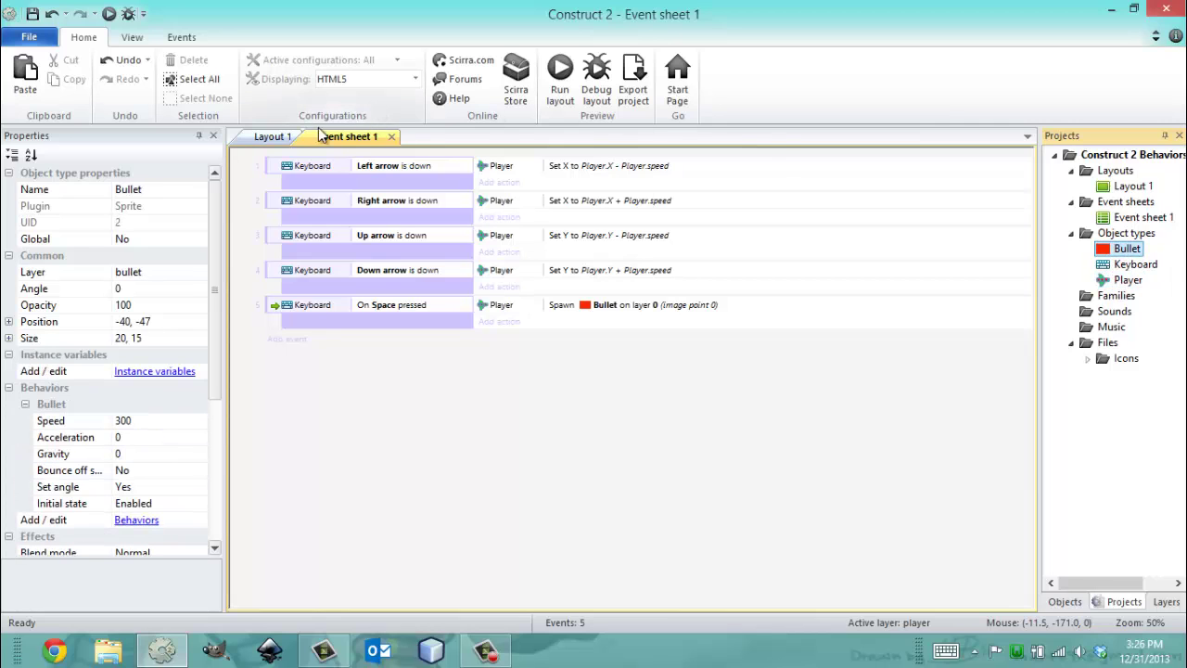
click(278, 136)
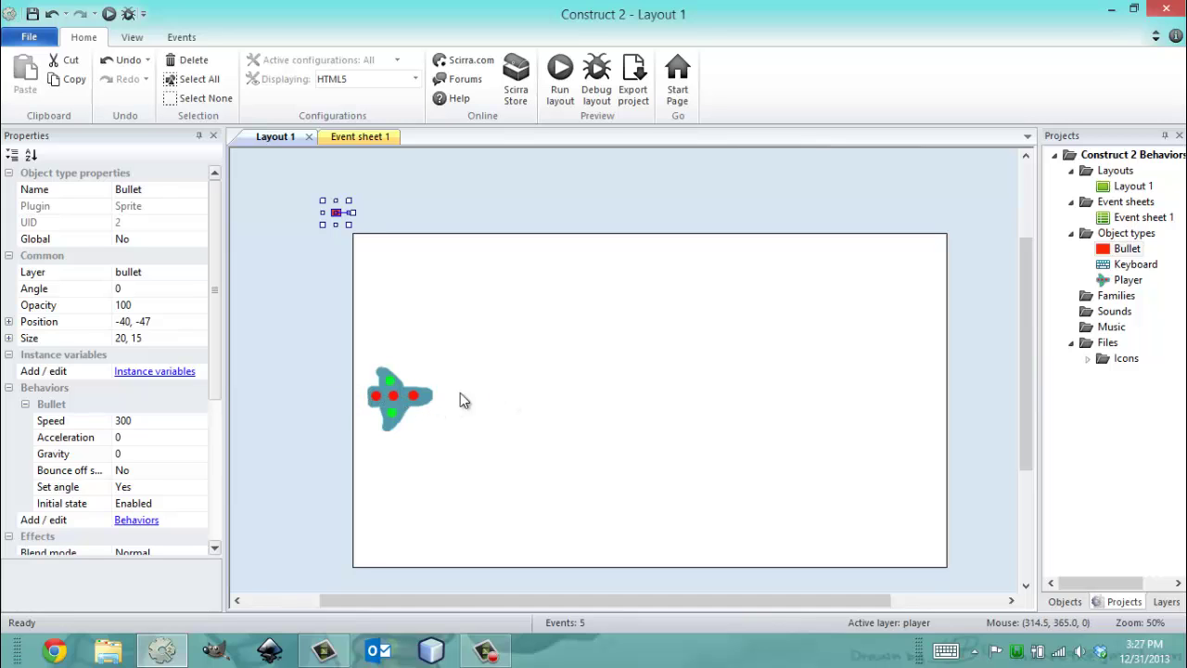
- Move the Bullet sprite just outside the layout's top-left corner and review Event sheet 1
drag(329, 212, 362, 273)
drag(357, 284, 341, 223)
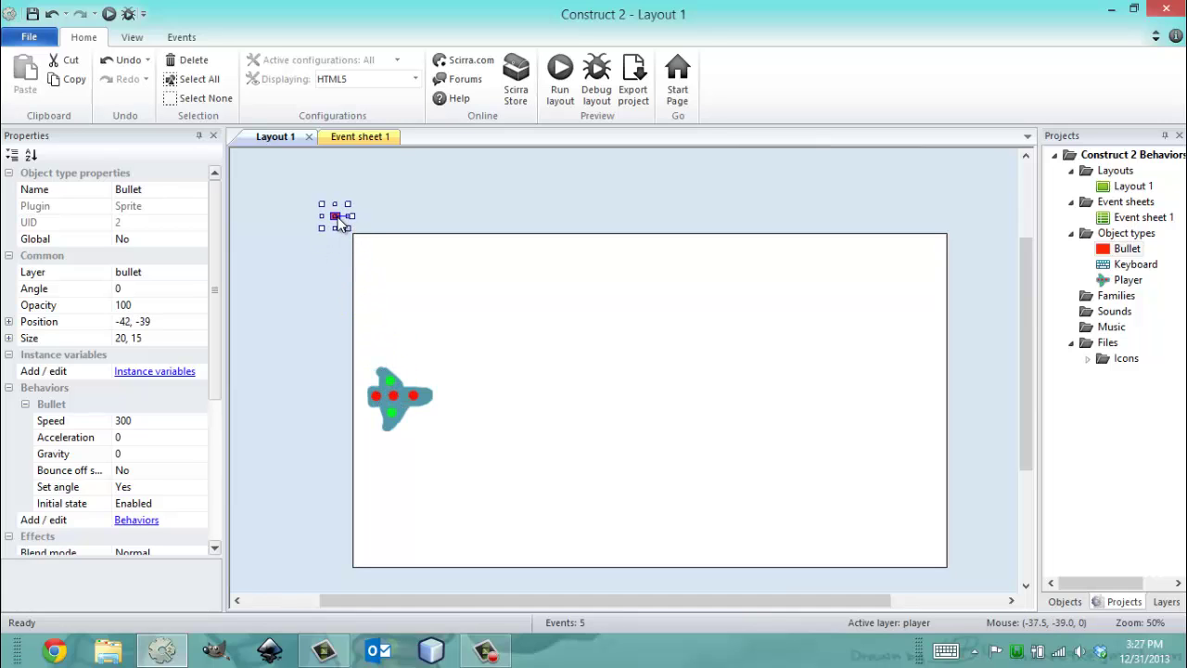
click(377, 132)
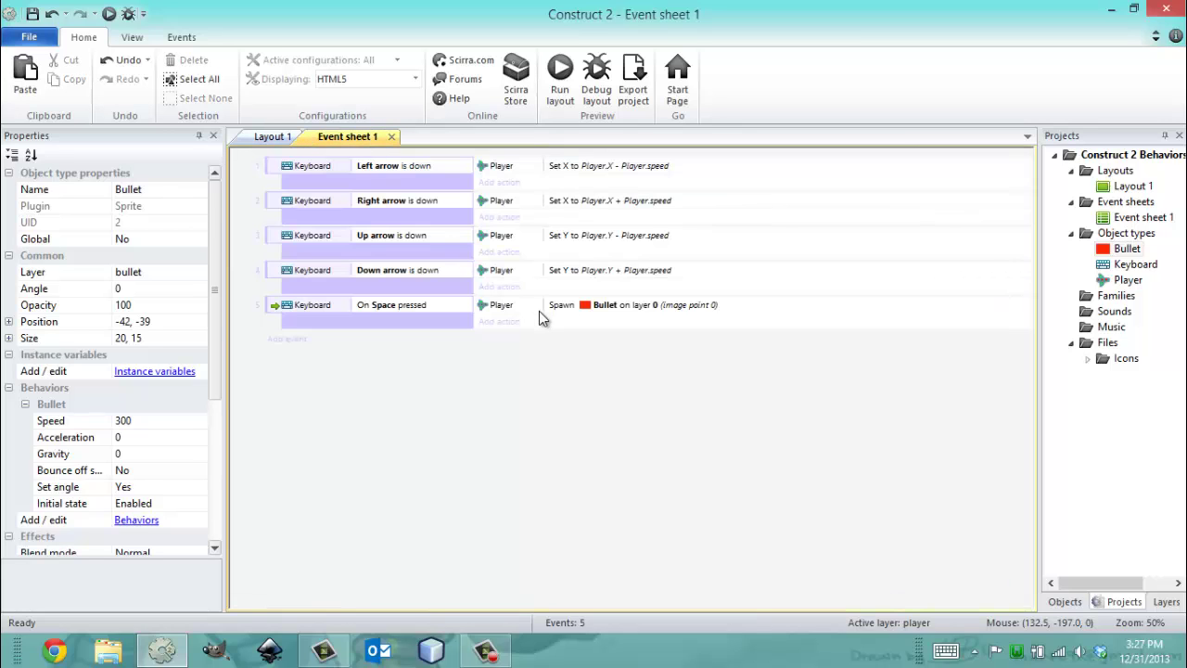
click(274, 139)
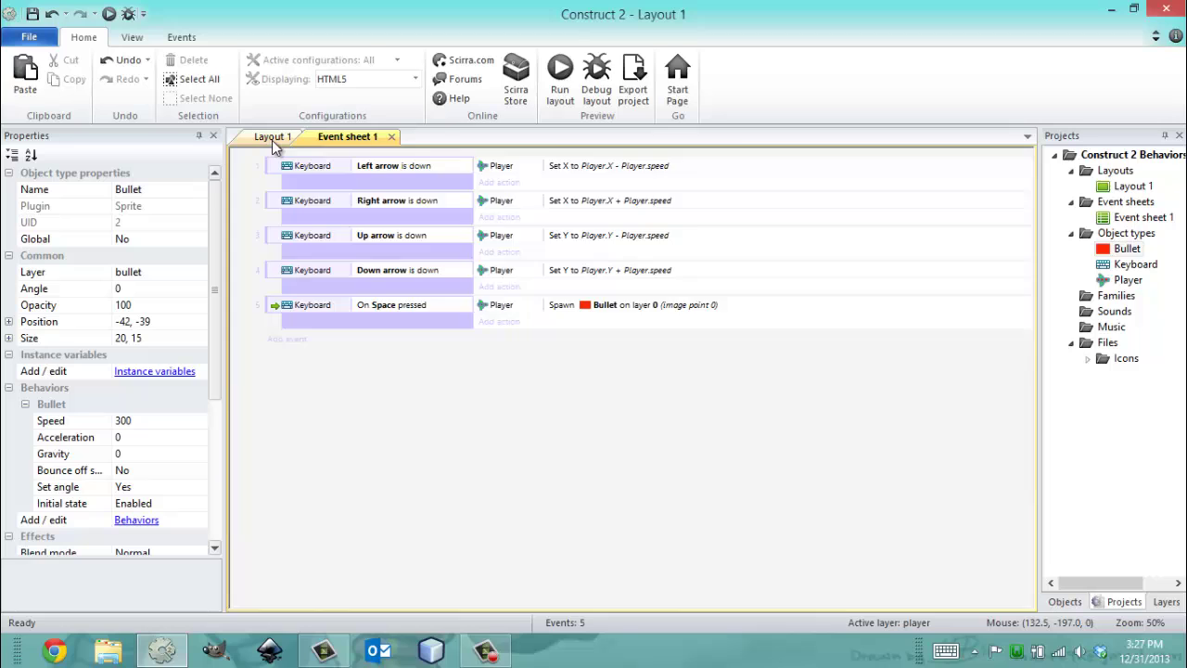
- Preview the game, steer the ship with the arrow keys while bullets fire, then close the preview
click(559, 88)
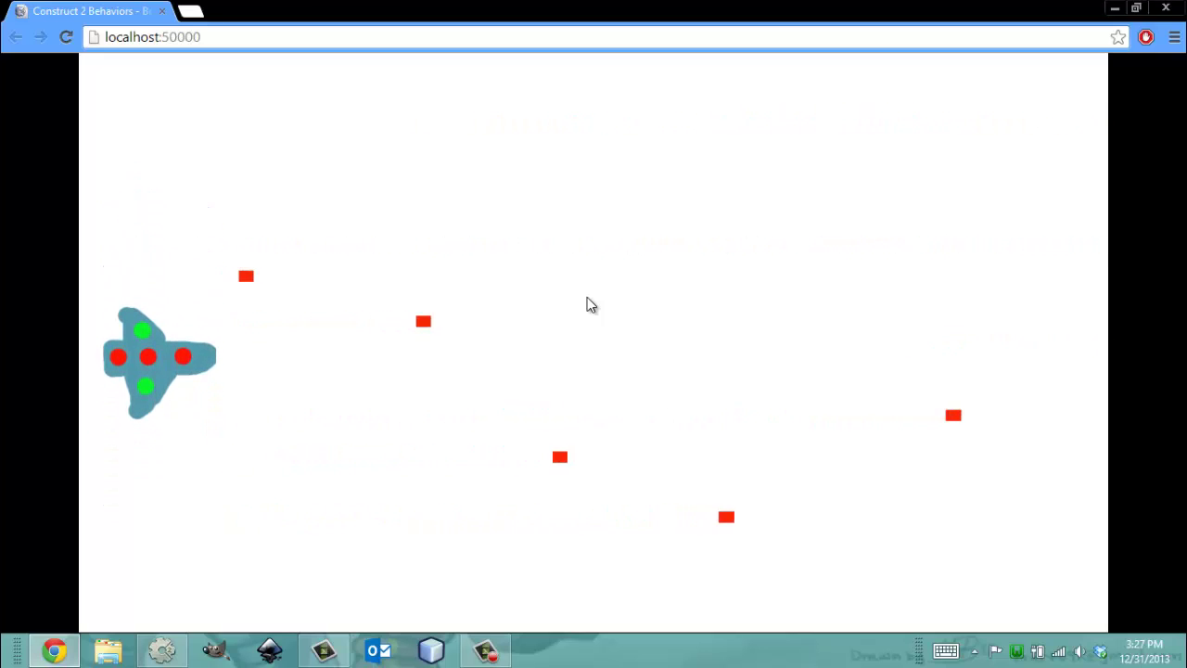
key(Right)
key(Down)
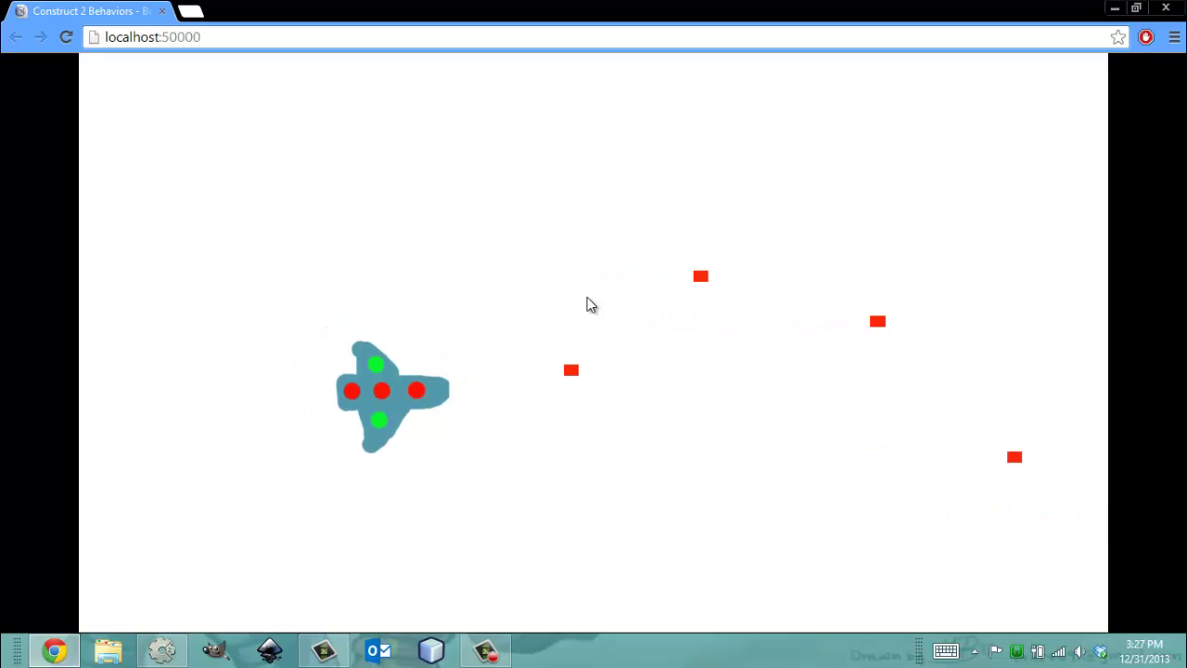
key(Left)
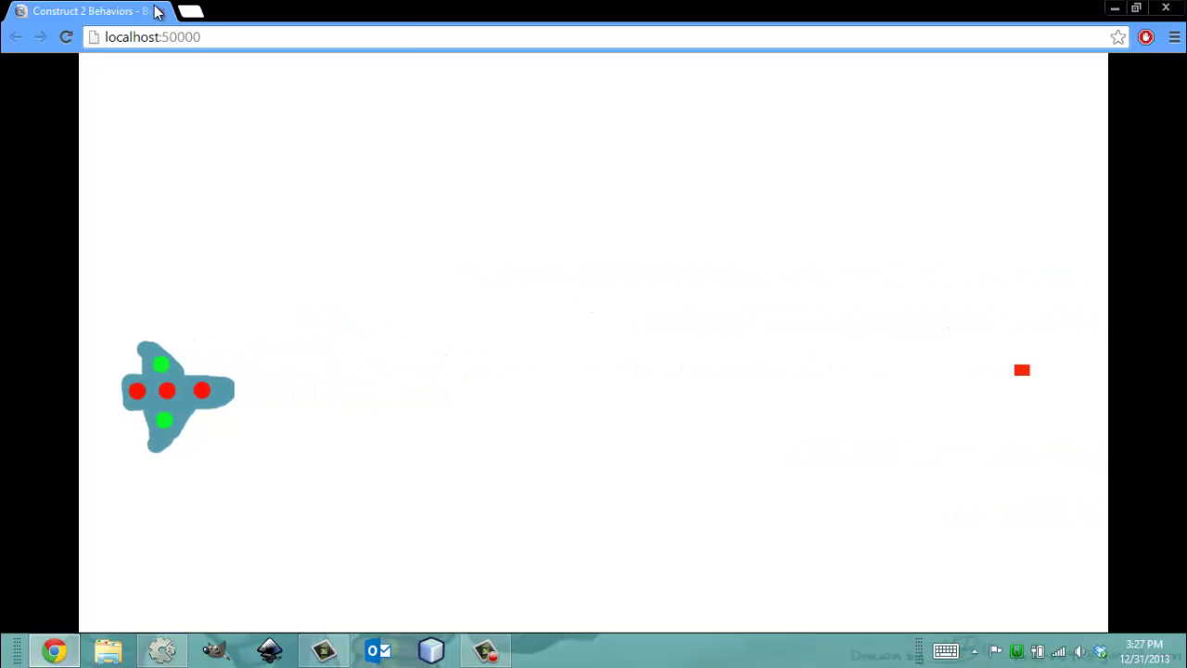
key(ctrl+w)
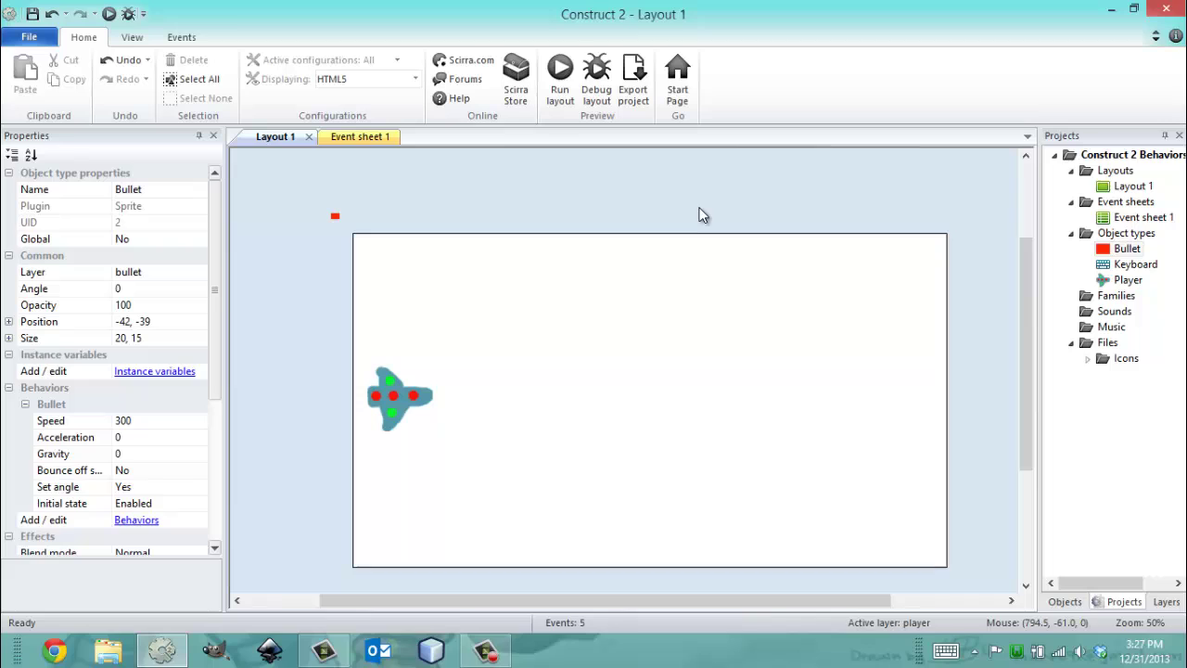